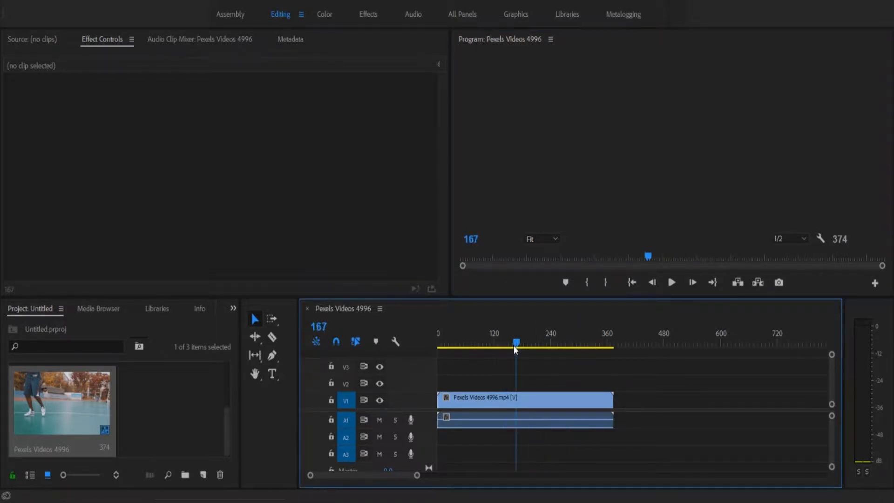
Step: Preview the Pexels Videos 4996 clip, then zoom in with the playhead parked at frame 184
key(space)
key(space)
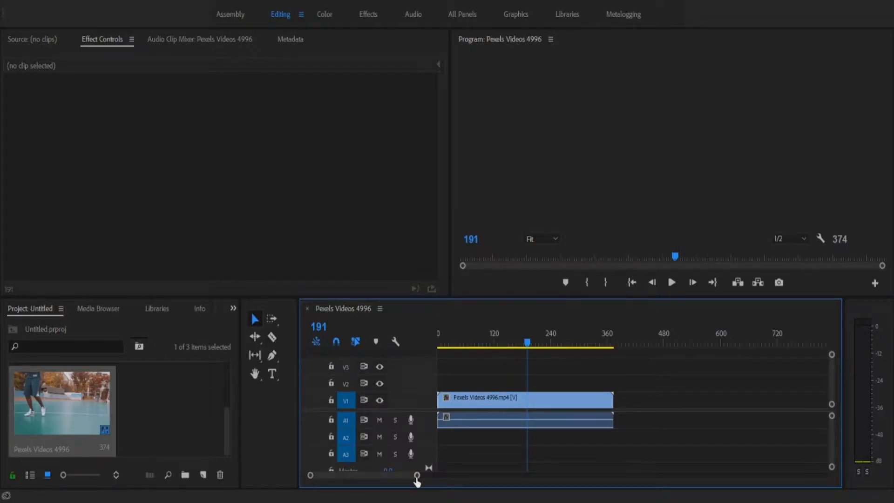
drag(416, 481, 391, 483)
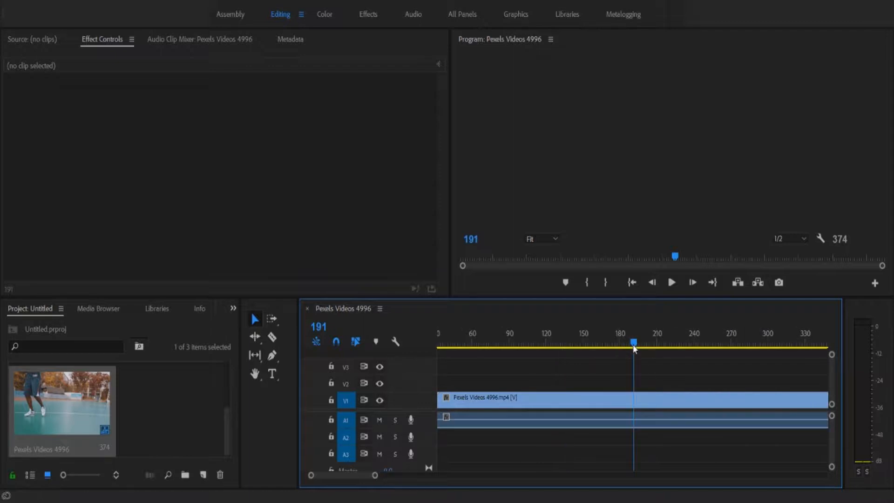
drag(634, 348, 625, 349)
key(c)
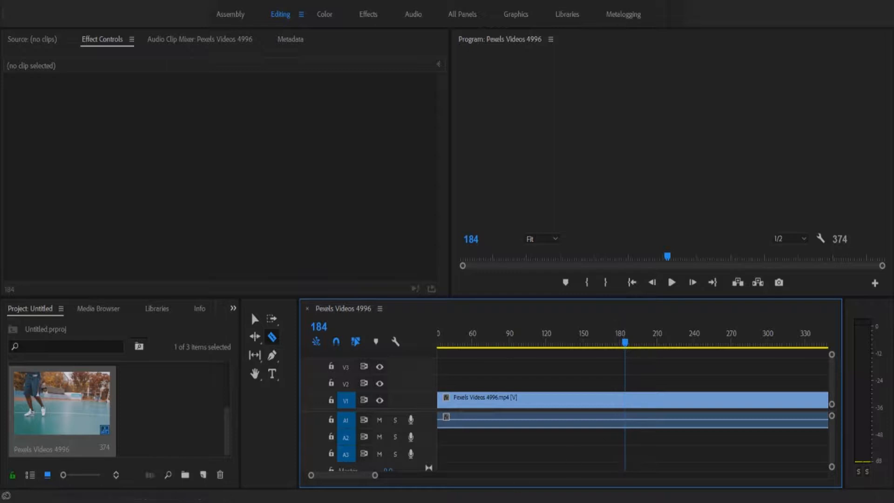
key(equal)
key(equal)
key(equal)
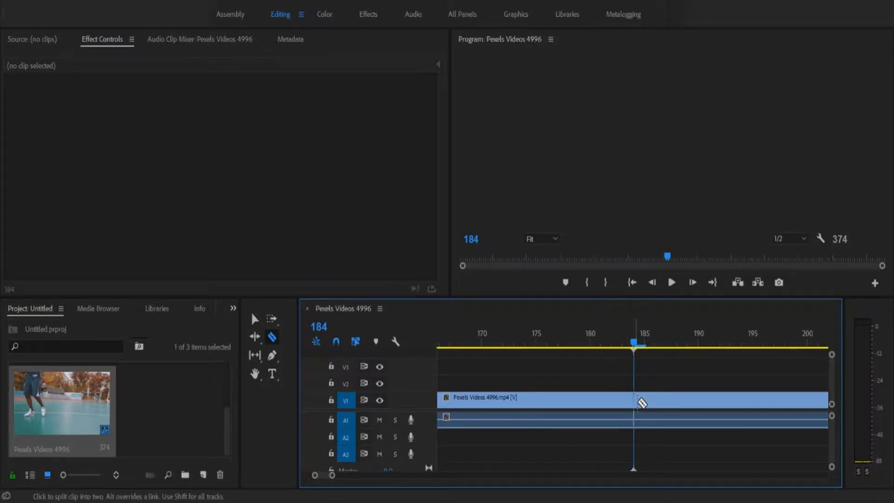
Step: Razor the clip at every frame from 184 to about frame 200
click(637, 400)
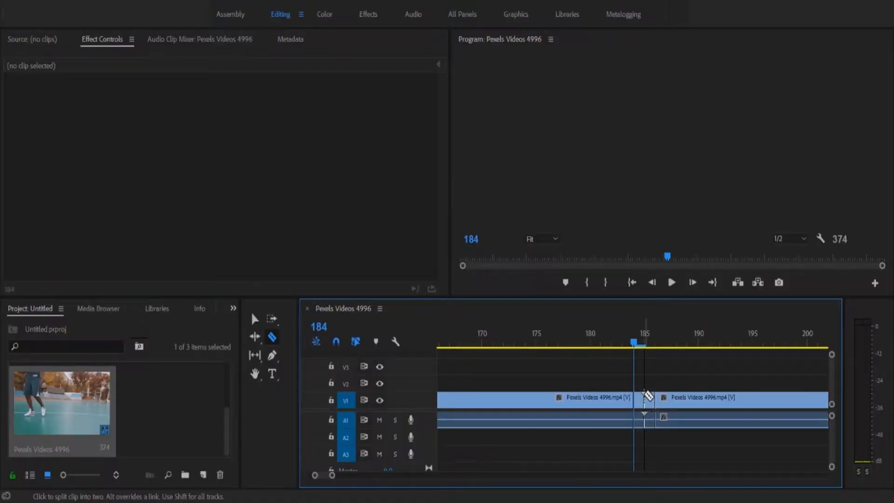
click(645, 397)
click(667, 401)
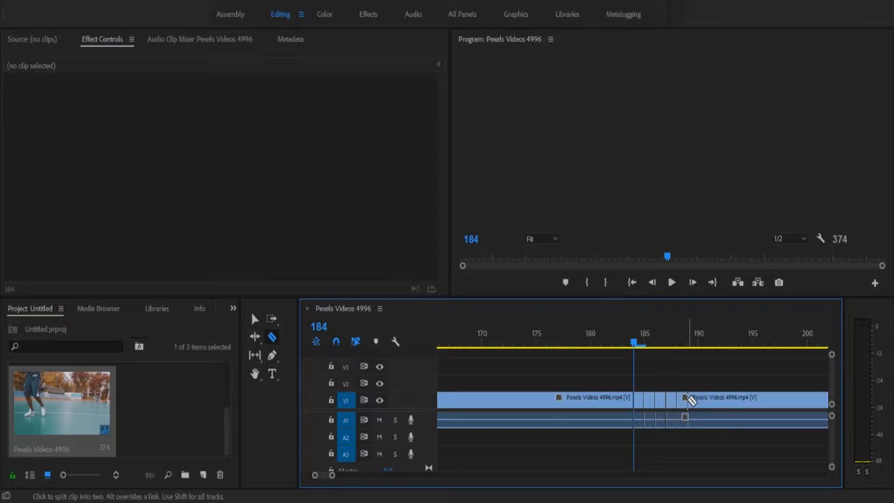
click(689, 400)
click(698, 399)
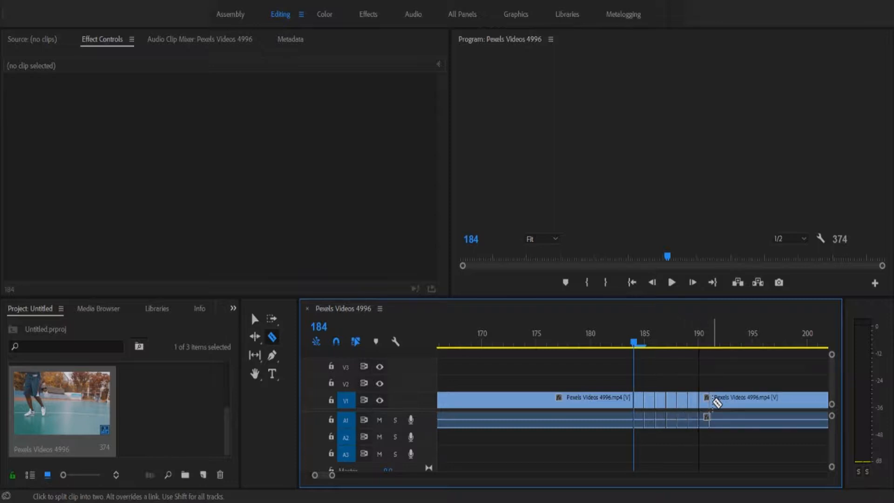
click(709, 400)
click(720, 401)
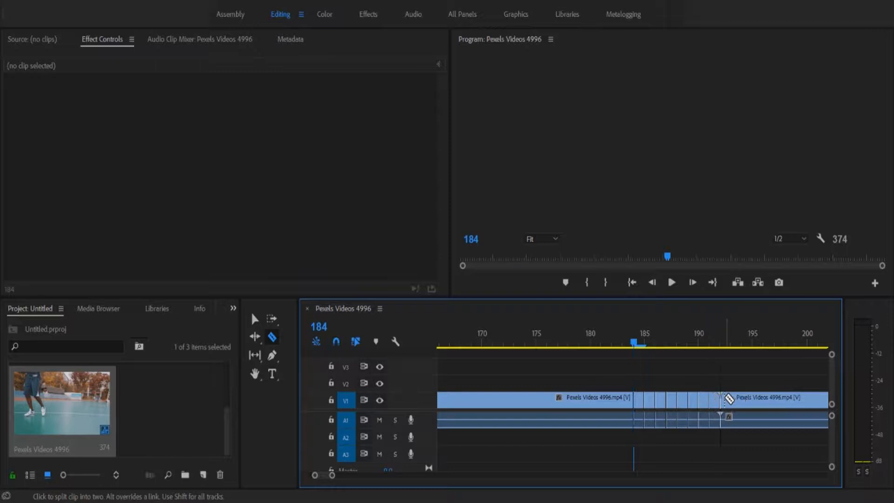
click(731, 400)
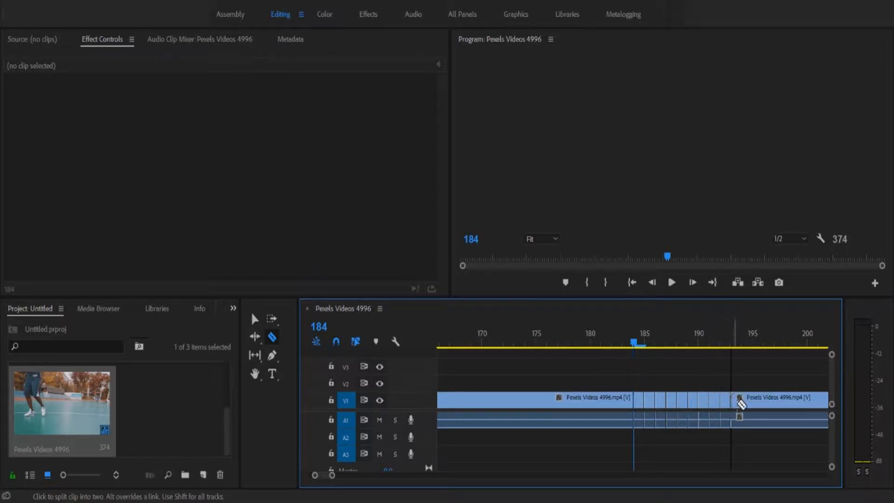
click(742, 400)
click(753, 400)
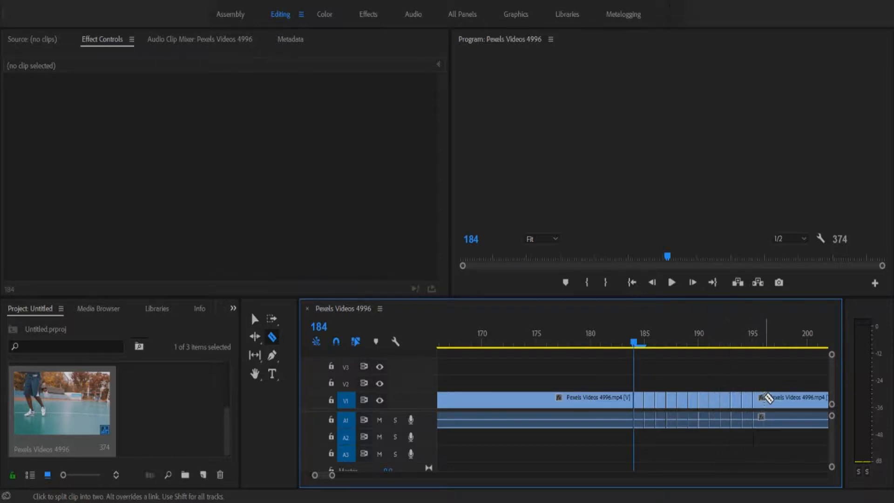
click(764, 399)
click(785, 400)
click(796, 402)
click(807, 401)
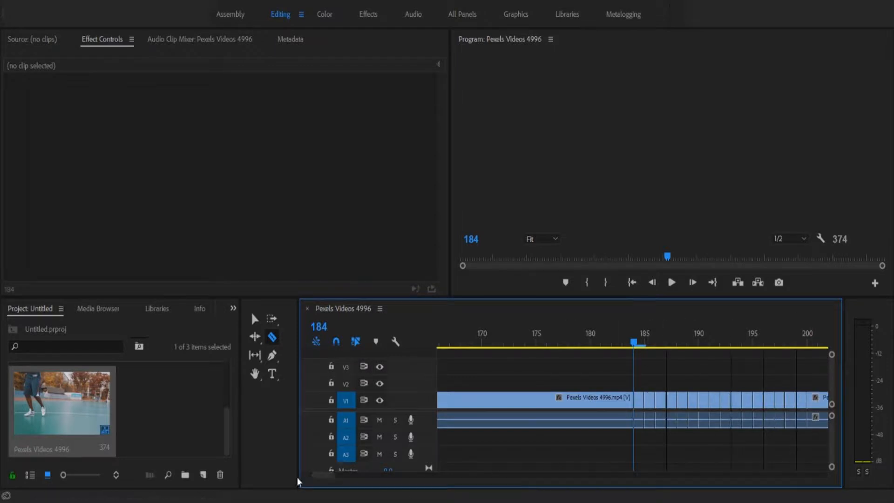
Step: Continue the one-frame razor cuts from frame 201 through frame 205
mouse_move(326, 475)
mouse_down()
mouse_move(355, 477)
mouse_move(330, 477)
mouse_up()
drag(587, 344, 625, 345)
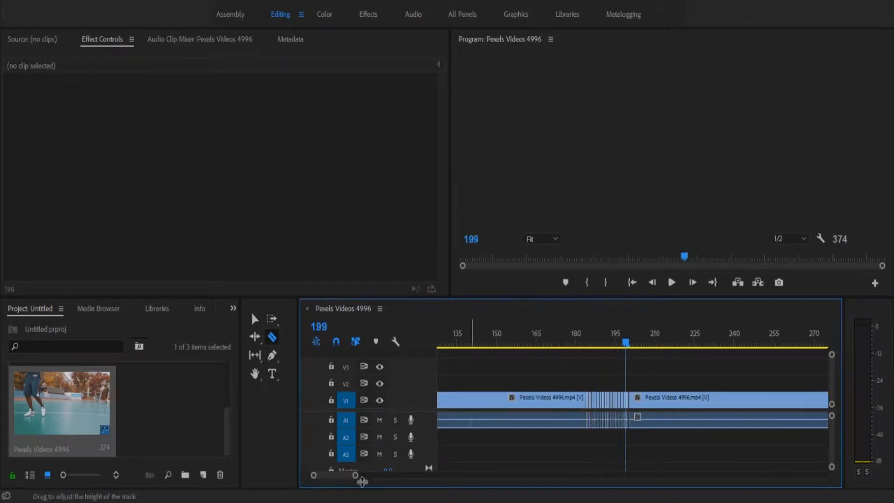
drag(358, 476, 331, 480)
click(667, 399)
click(684, 399)
click(700, 399)
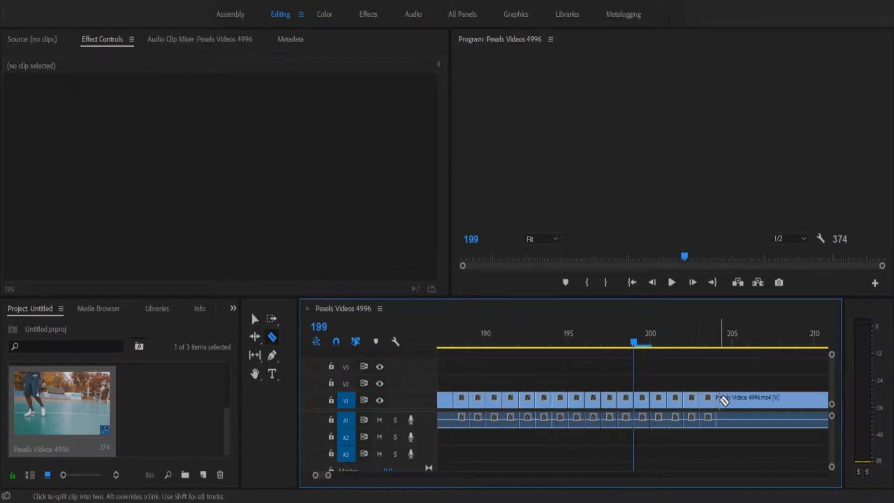
click(716, 399)
click(733, 400)
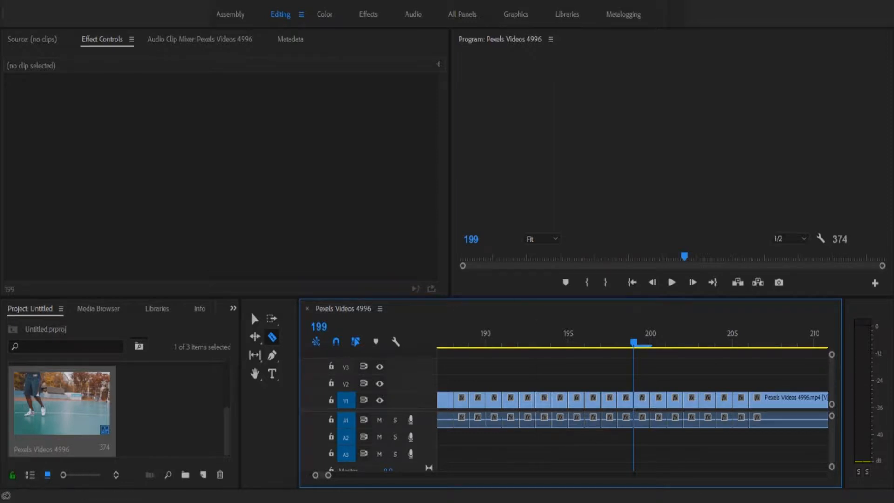
Step: Select only the audio clip on A1 and delete it, keeping the chopped V1 video
key(v)
drag(451, 370, 795, 422)
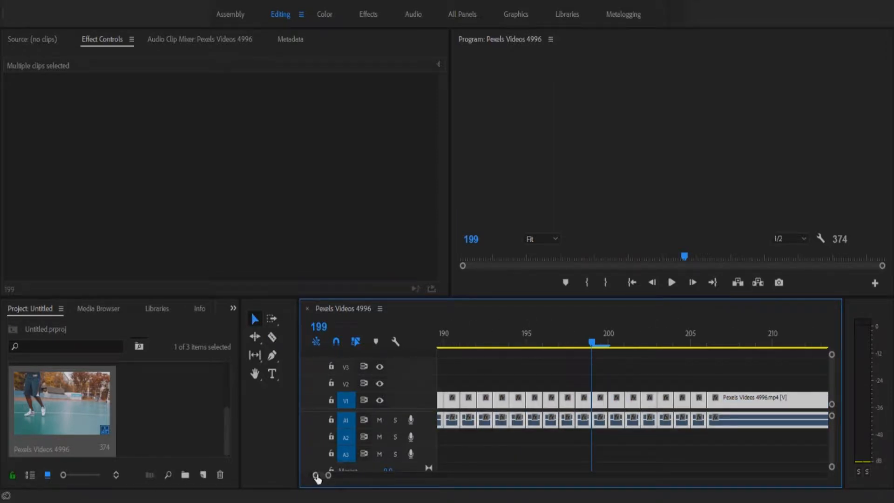
click(706, 462)
drag(742, 445, 453, 382)
drag(742, 443, 387, 375)
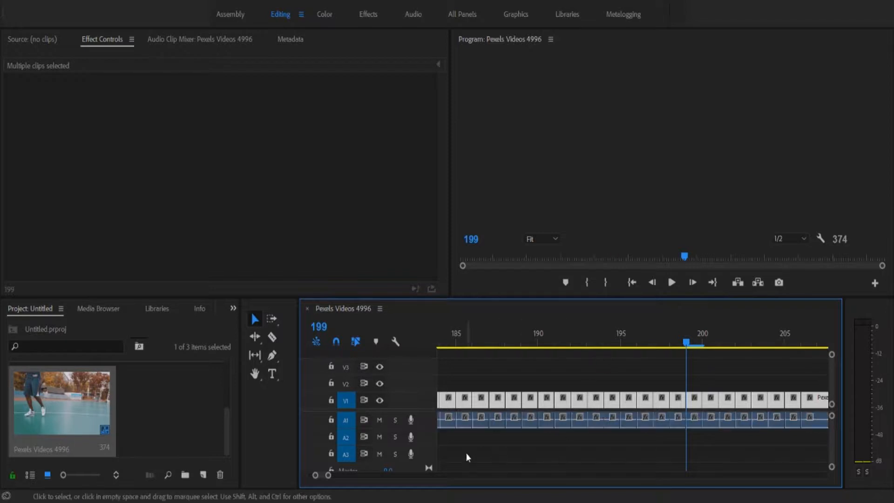
drag(328, 475, 361, 475)
click(718, 427)
key(Delete)
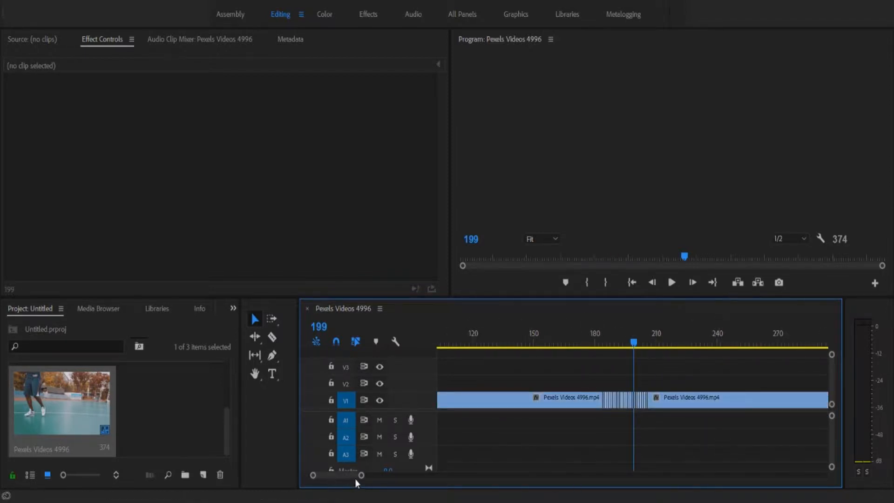
drag(361, 475, 347, 476)
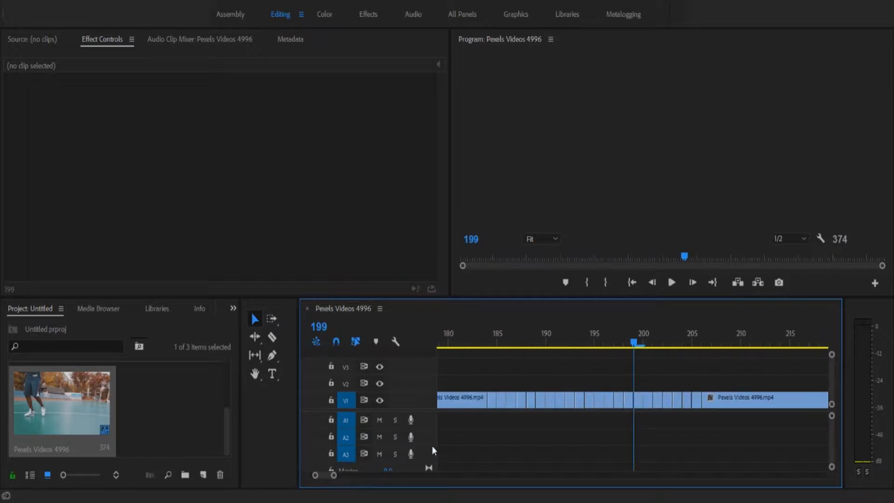
click(492, 398)
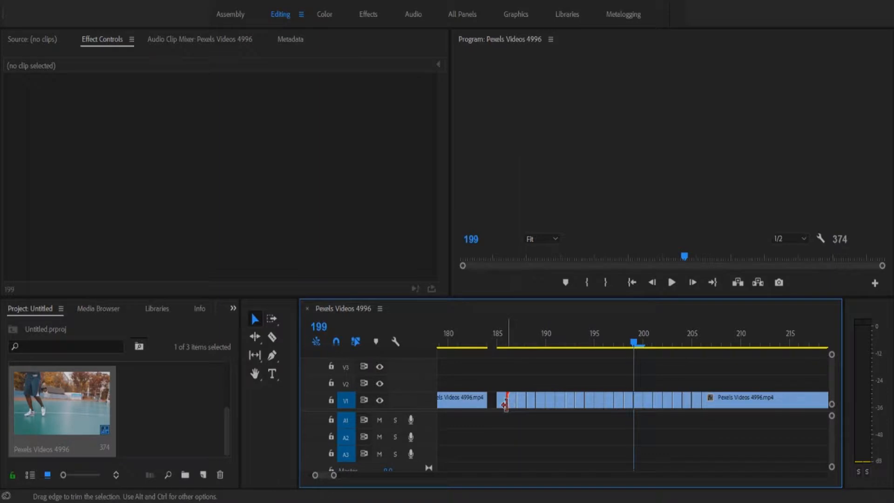
Step: Delete alternate one-frame pieces on V1 starting near frame 185, leaving gaps
click(506, 403)
key(Delete)
click(533, 403)
key(Delete)
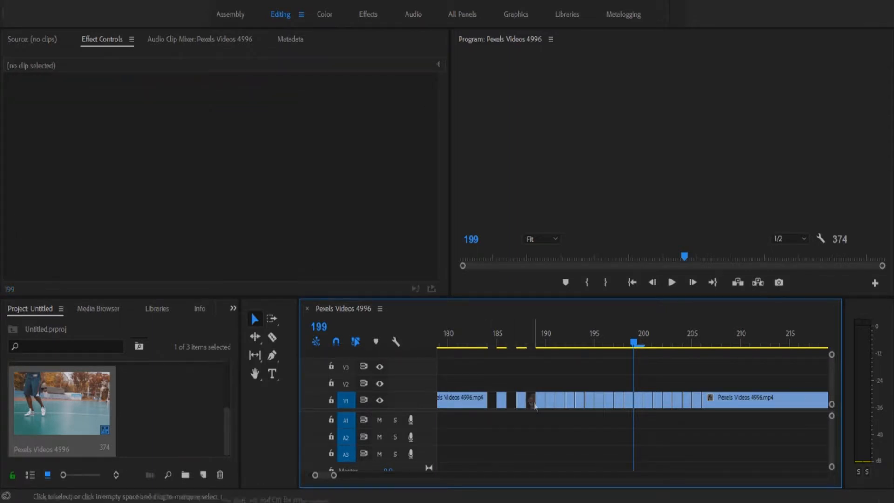
click(551, 404)
key(Delete)
click(571, 403)
key(Delete)
click(590, 404)
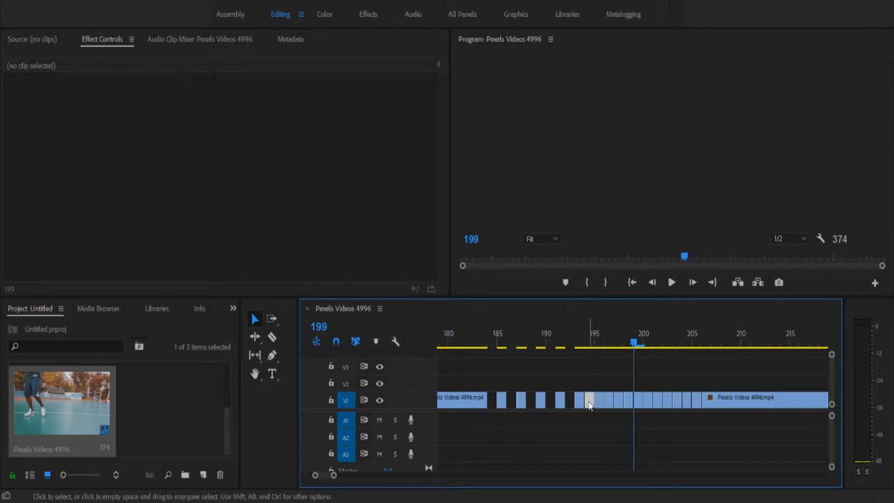
key(Delete)
Step: Delete the remaining alternate V1 pieces through about frame 203
click(610, 403)
key(Delete)
click(629, 403)
key(Delete)
click(648, 401)
key(Delete)
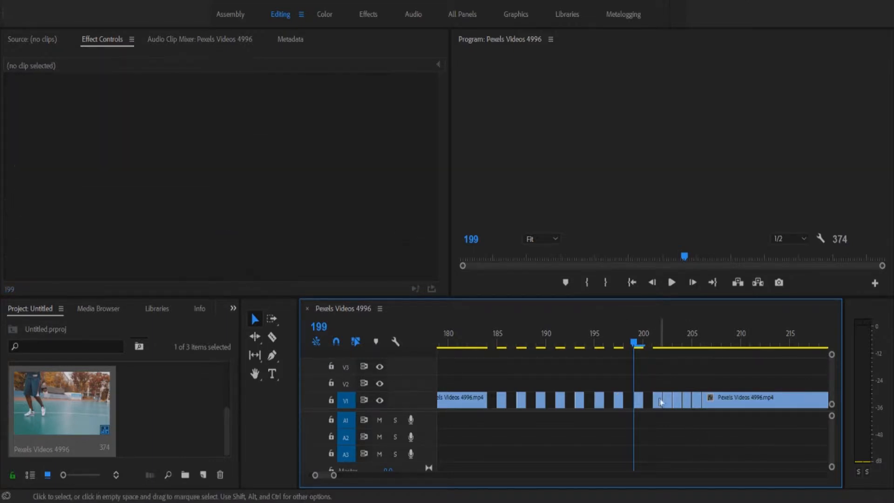
click(667, 402)
key(Delete)
click(690, 401)
key(Delete)
Step: Split the clip at frame 206 and delete the leftover sliver before it
key(c)
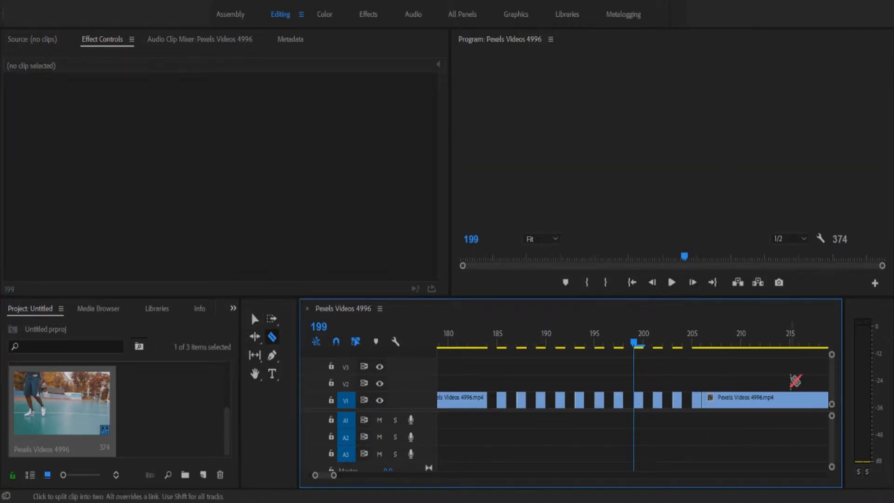
click(710, 400)
key(v)
click(702, 401)
key(Delete)
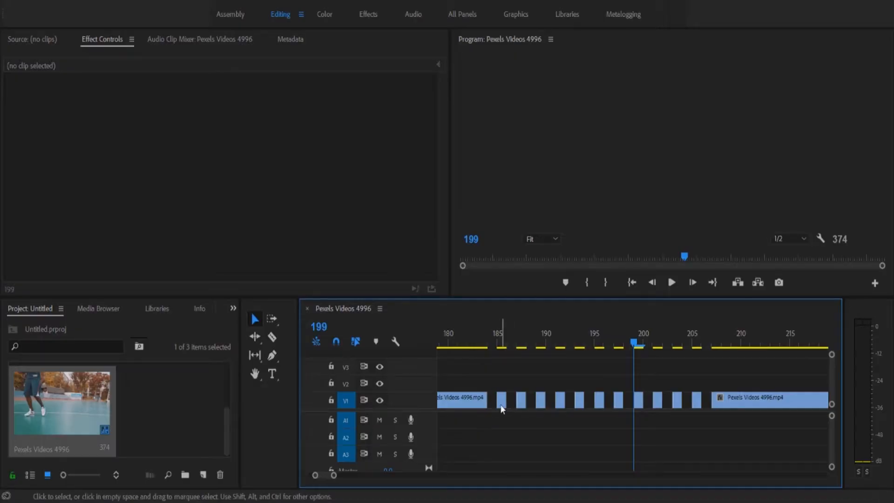
click(500, 404)
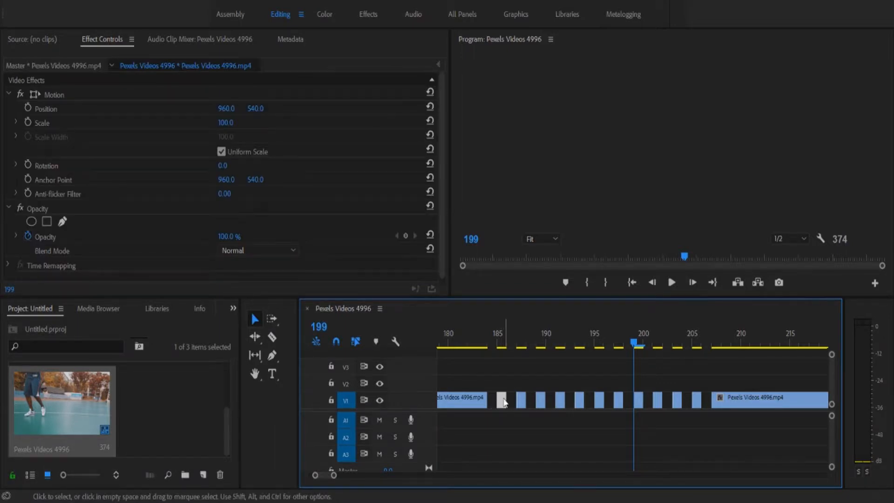
Step: Alt-drag the isolated single-frame V1 pieces straight up to create copies on V2
drag(501, 403, 522, 397)
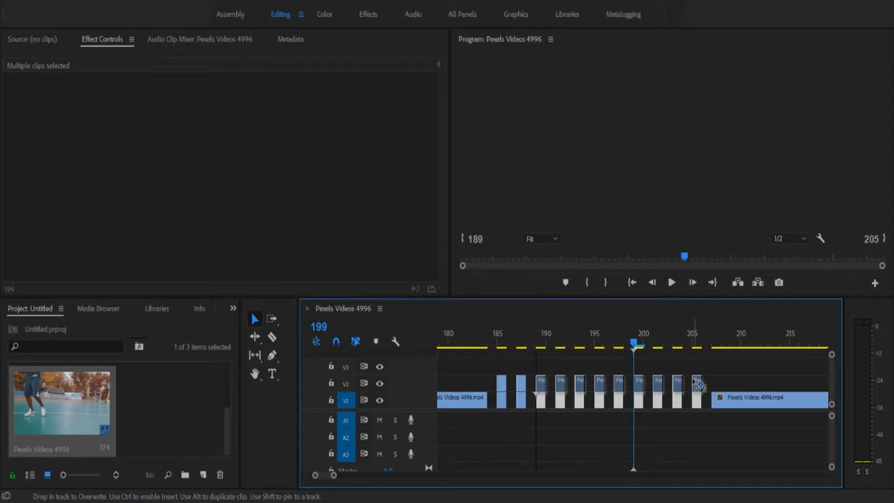
drag(699, 385, 698, 385)
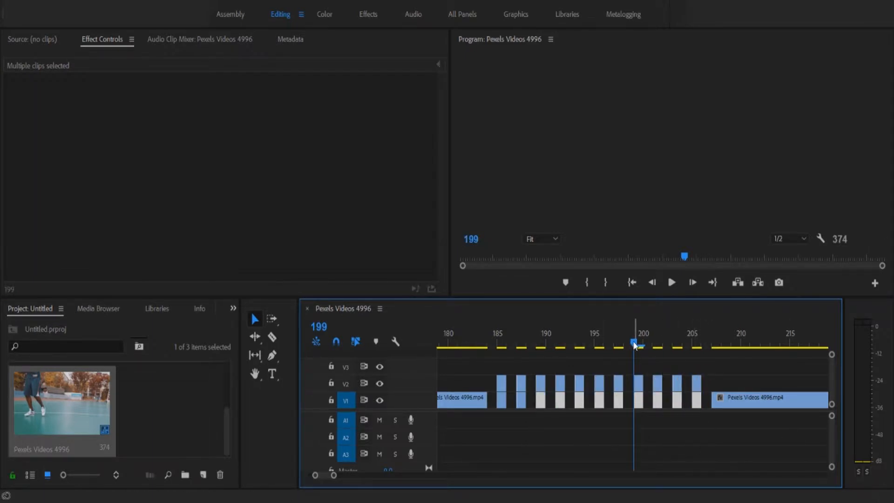
click(652, 422)
click(501, 383)
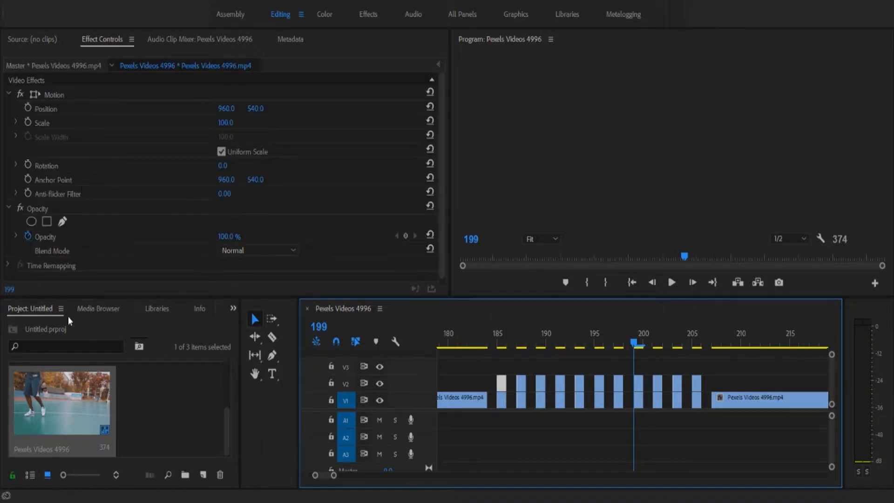
Step: Search effects for 'arit' and apply Channel > Arithmetic to all the V2 strobe copies
scroll(114, 214, down, 1)
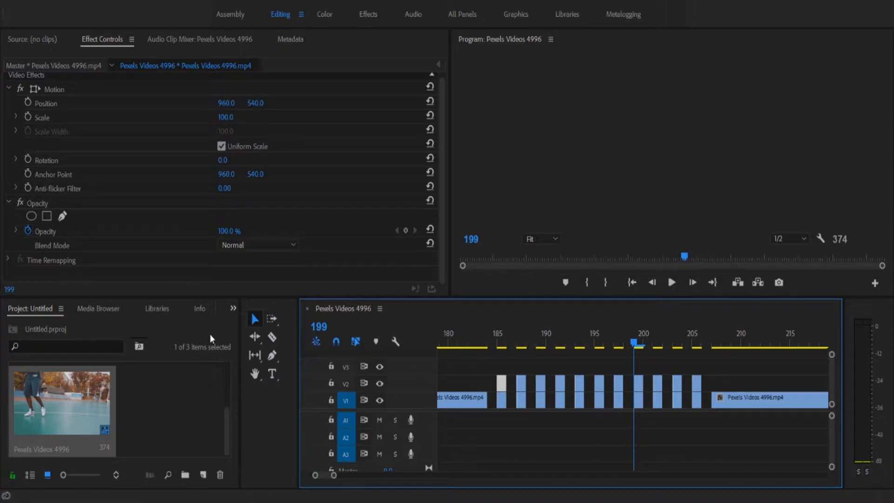
click(231, 309)
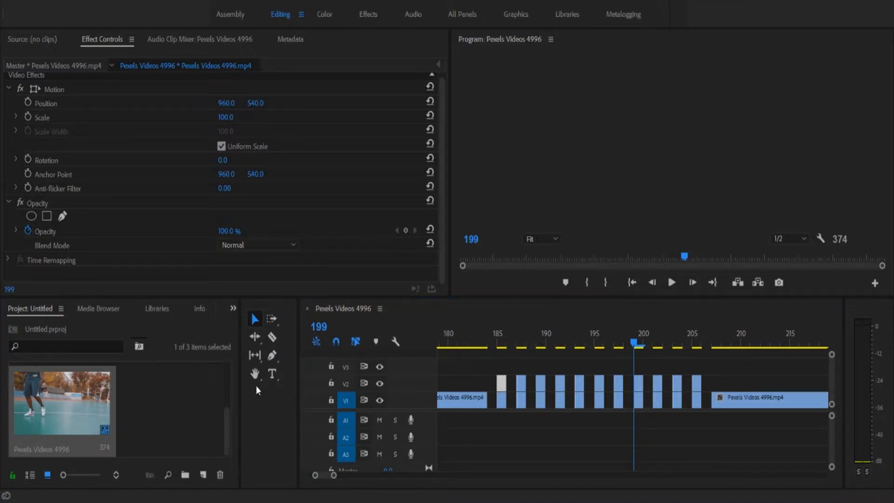
key(shift+7)
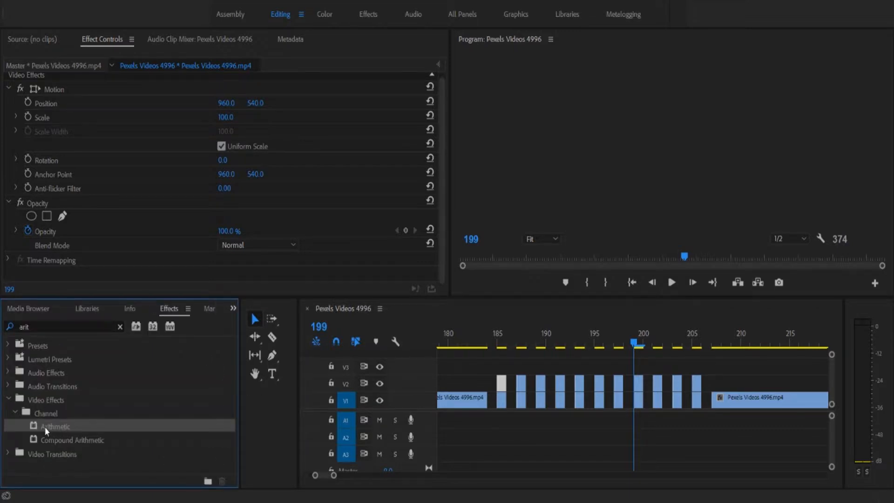
drag(45, 427, 126, 413)
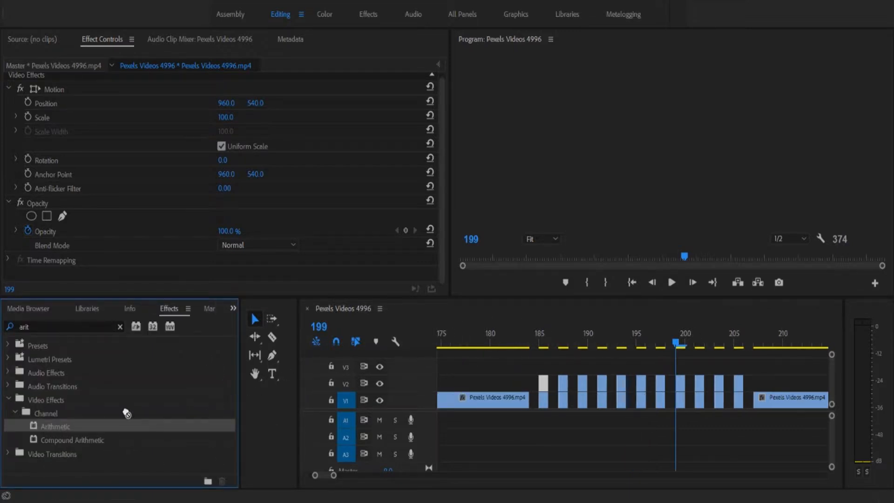
drag(507, 365, 773, 387)
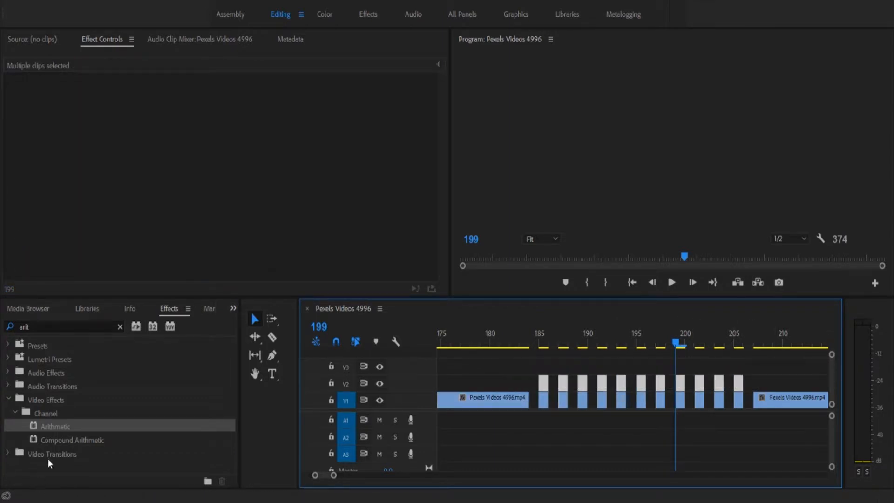
double_click(56, 426)
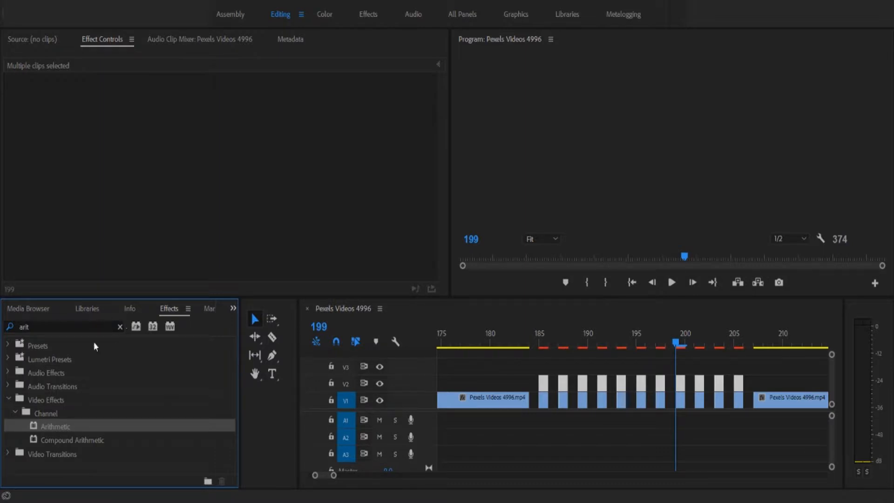
click(117, 65)
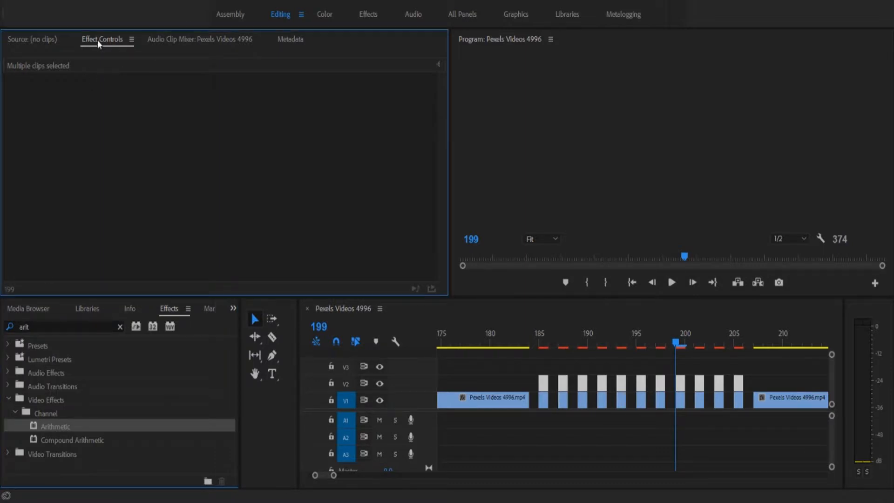
click(539, 378)
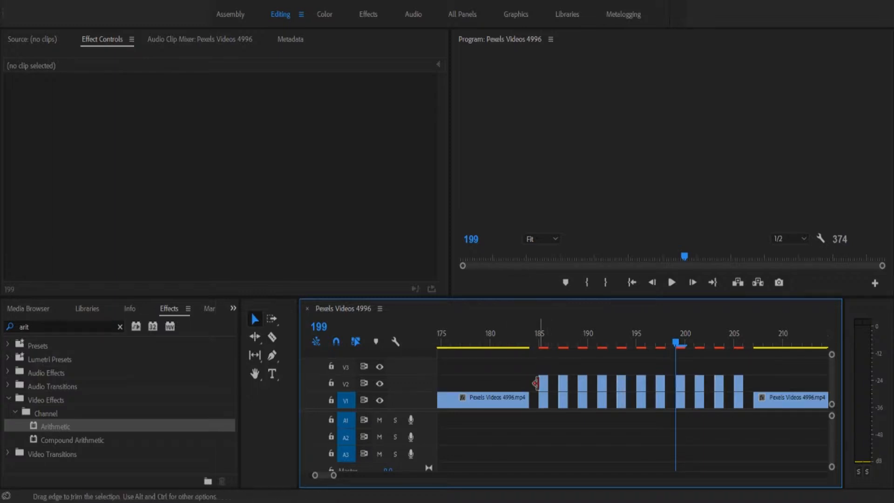
click(544, 382)
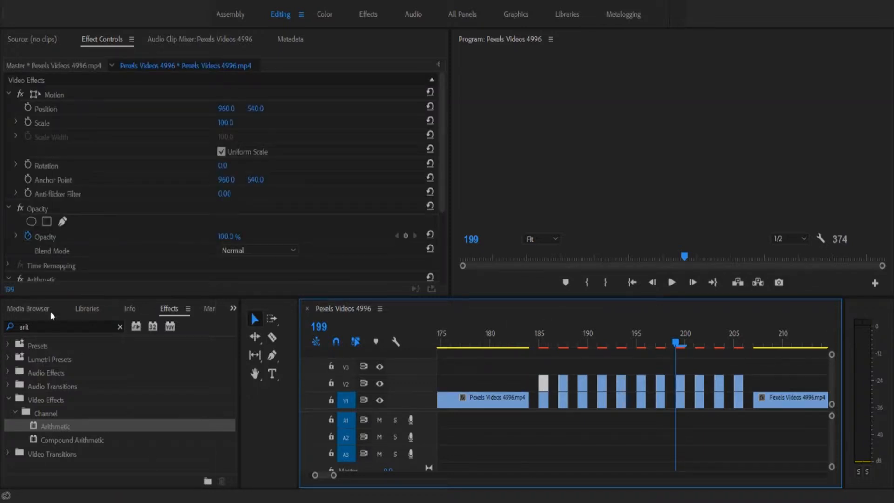
Step: Give the first V2 piece an Arithmetic Max operator with Red 255 and 50% opacity
scroll(138, 223, down, 5)
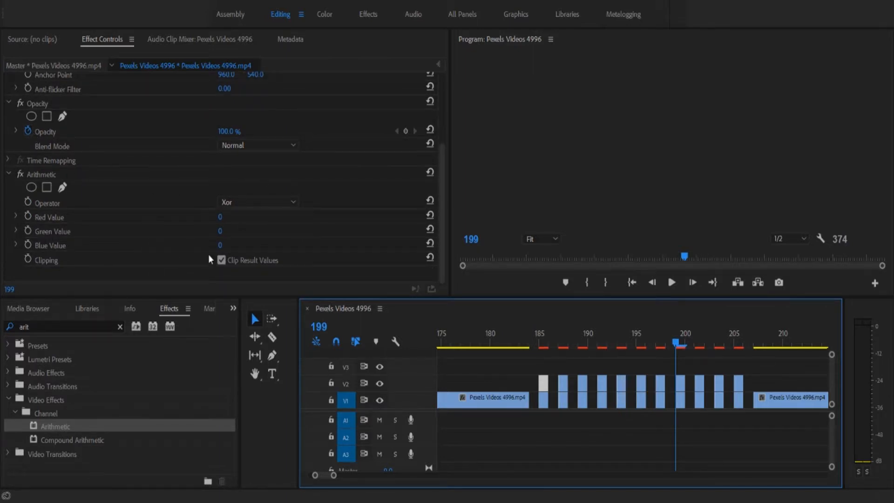
click(233, 202)
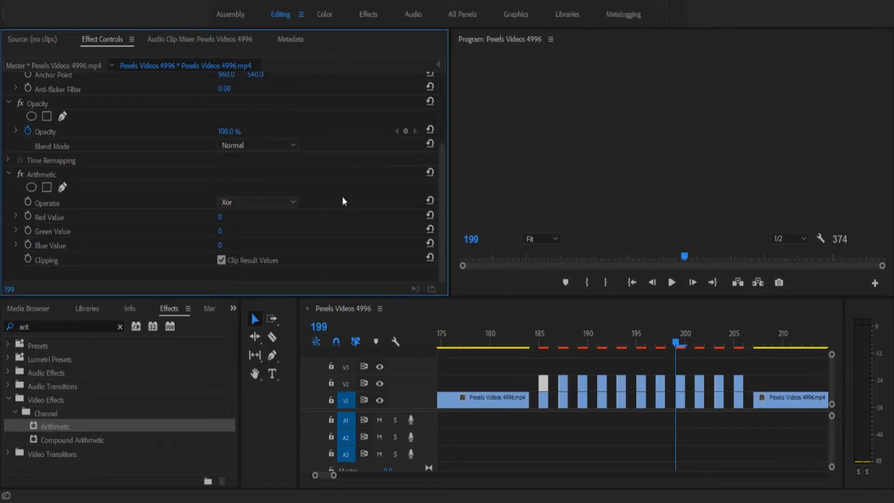
click(245, 307)
drag(220, 217, 339, 217)
scroll(207, 188, up, 5)
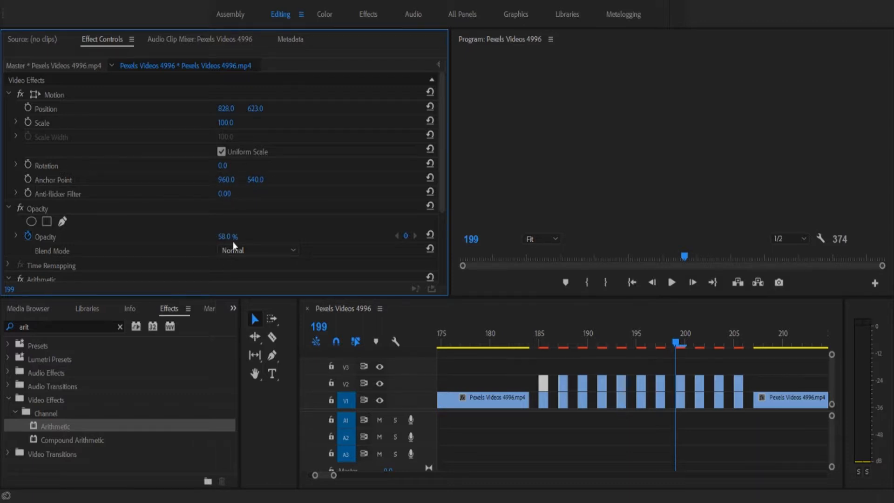
text(50)
Step: Set the second V2 piece's opacity to 50%
click(562, 390)
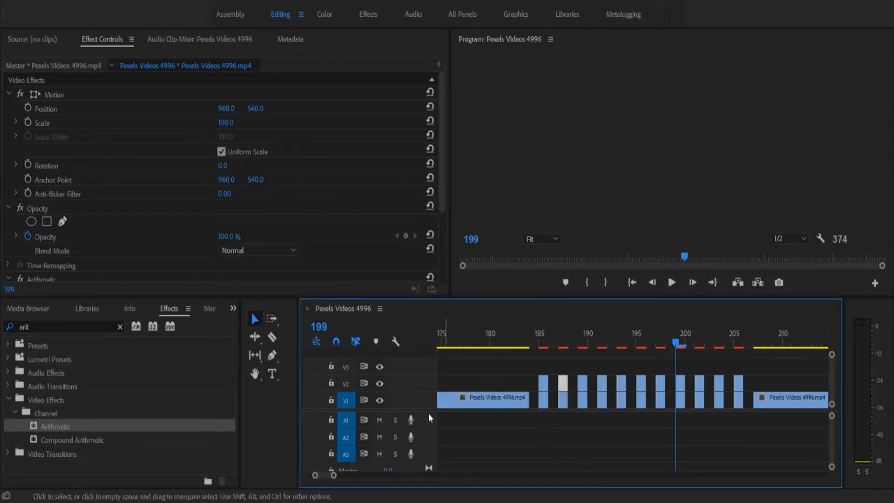
drag(442, 197, 420, 289)
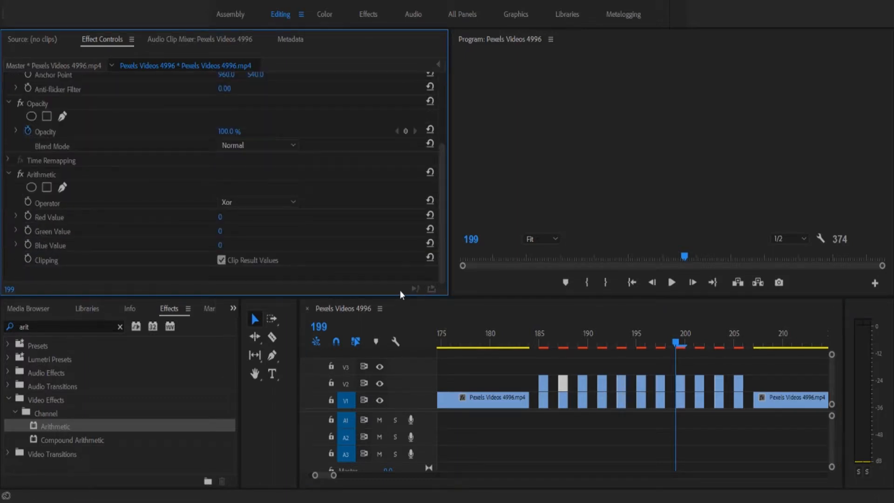
drag(442, 186, 441, 113)
click(231, 236)
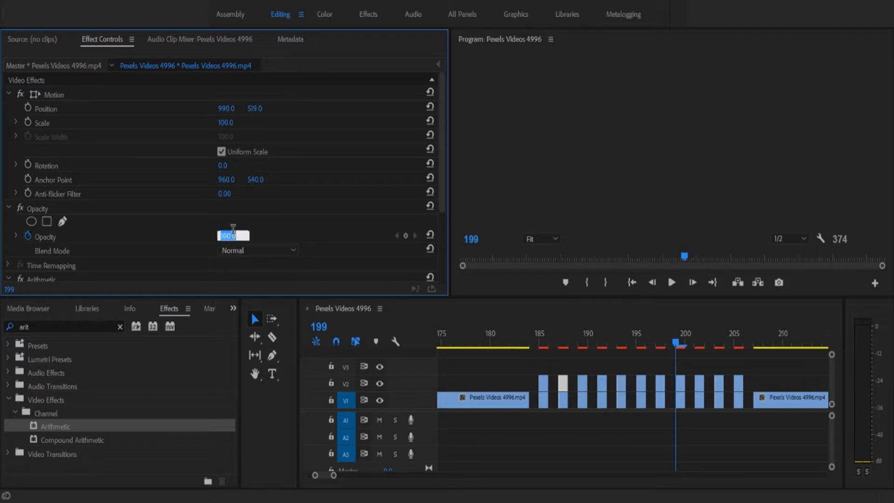
text(50)
key(Return)
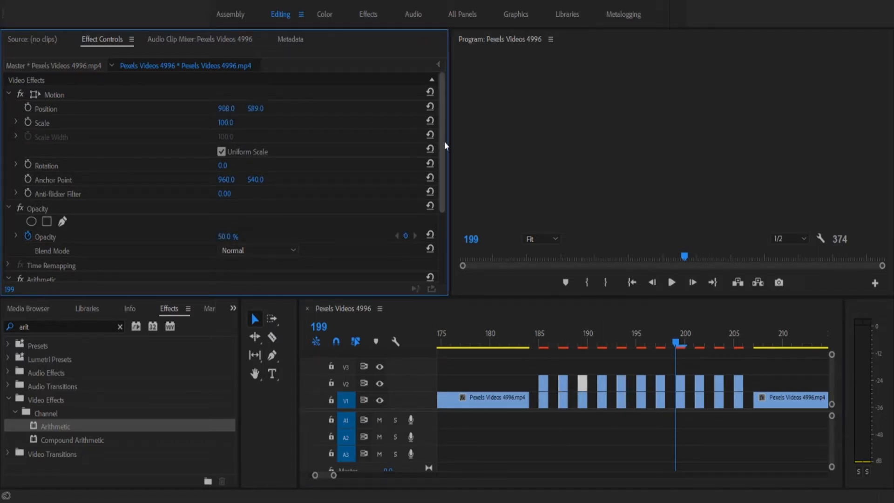
drag(443, 144, 235, 239)
Step: Set the third V2 piece to 50% opacity and shift its horizontal position left
click(602, 384)
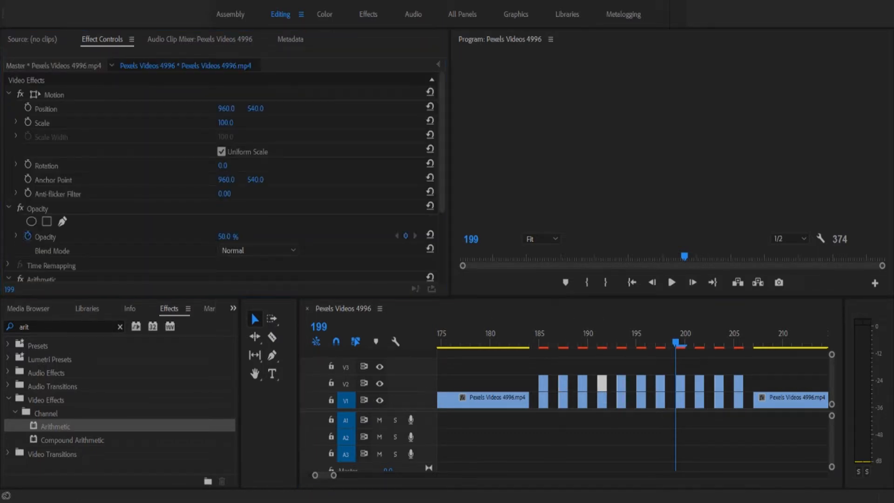
scroll(213, 231, down, 5)
click(621, 383)
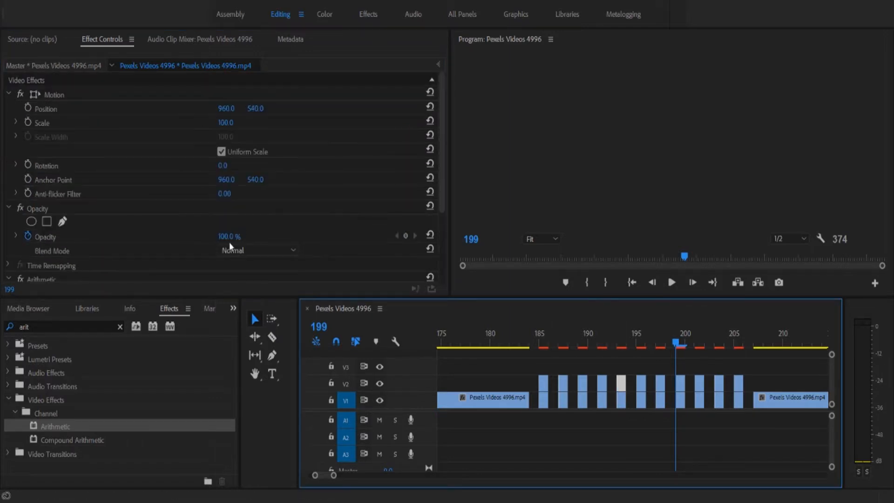
click(228, 236)
text(50)
key(Return)
drag(226, 109, 139, 109)
Step: Move the next V2 piece's horizontal position to 753 with 50% opacity
scroll(439, 178, down, 3)
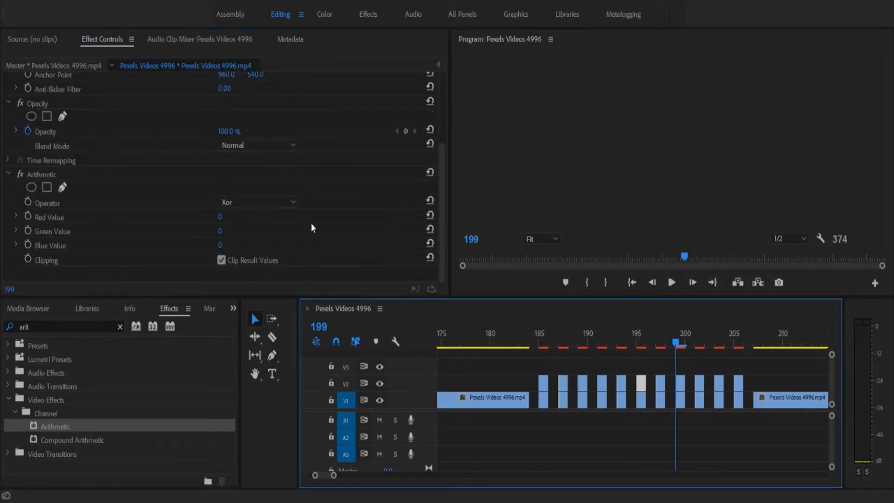
click(275, 169)
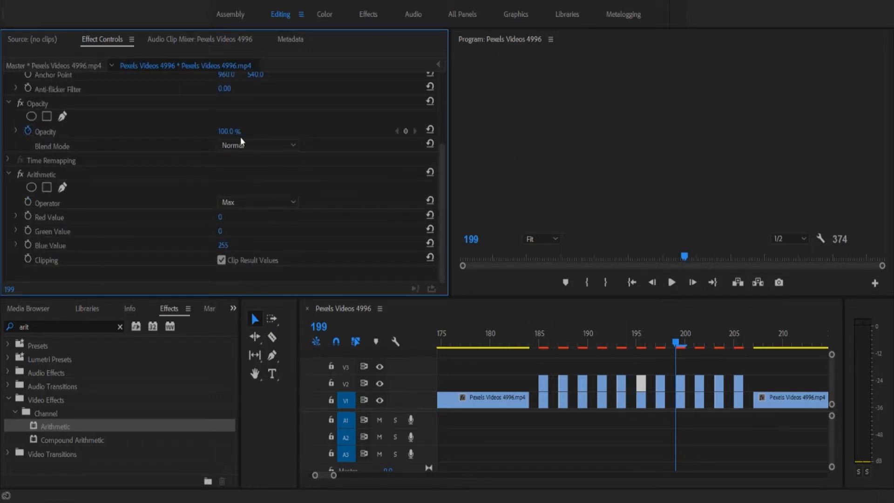
scroll(228, 182, up, 5)
click(659, 386)
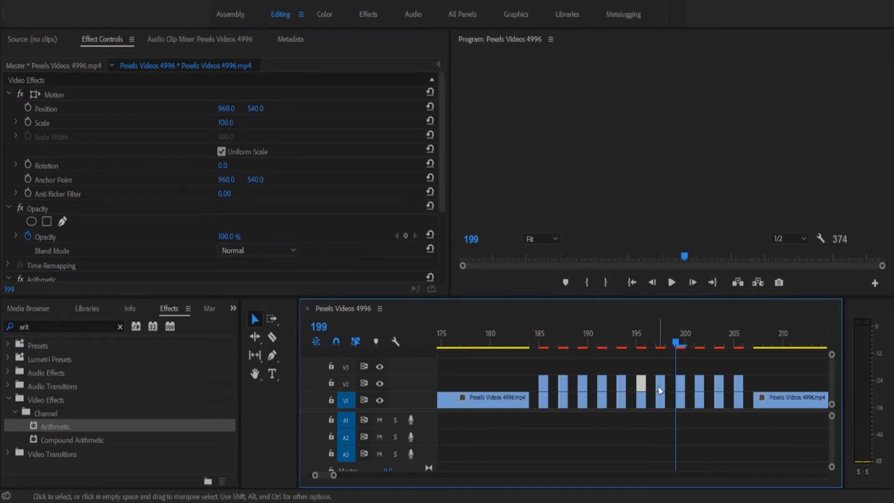
drag(226, 108, 129, 108)
text(50)
key(Return)
Step: Give the following V2 piece 70% opacity and a horizontal position of 922
scroll(213, 181, down, 4)
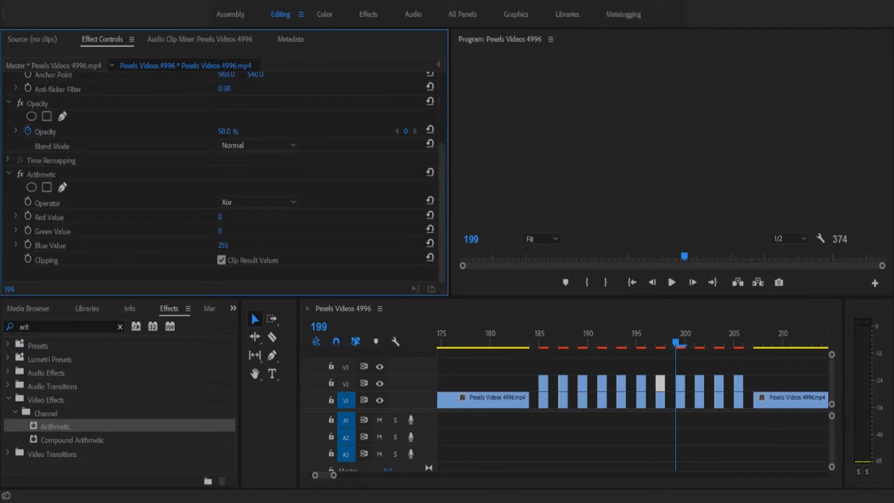
click(680, 386)
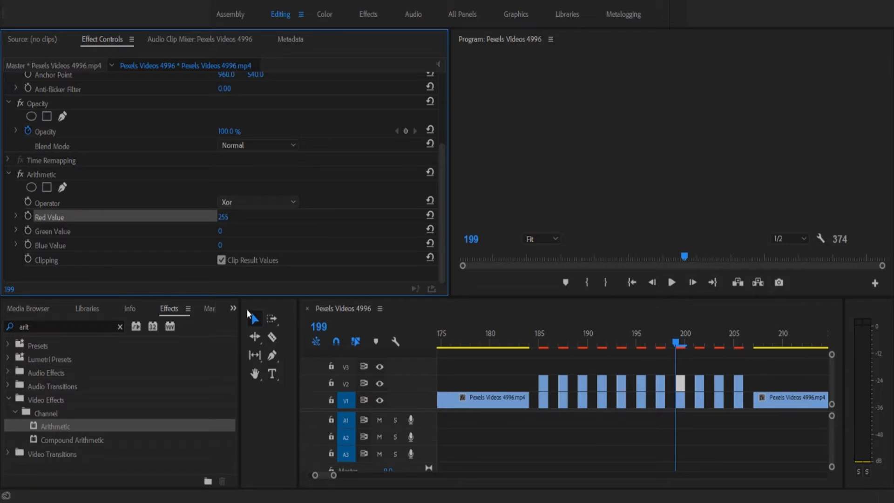
scroll(275, 208, up, 4)
text(5)
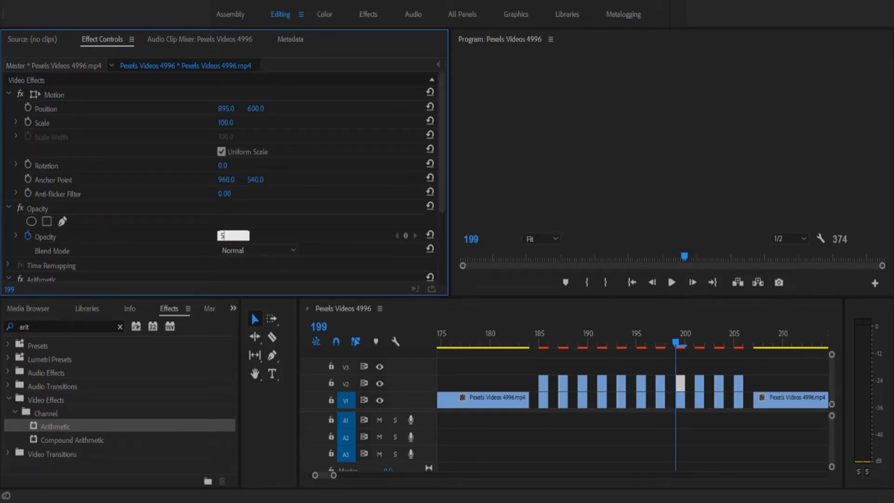
text(40)
click(700, 386)
click(228, 236)
text(70)
drag(226, 109, 208, 109)
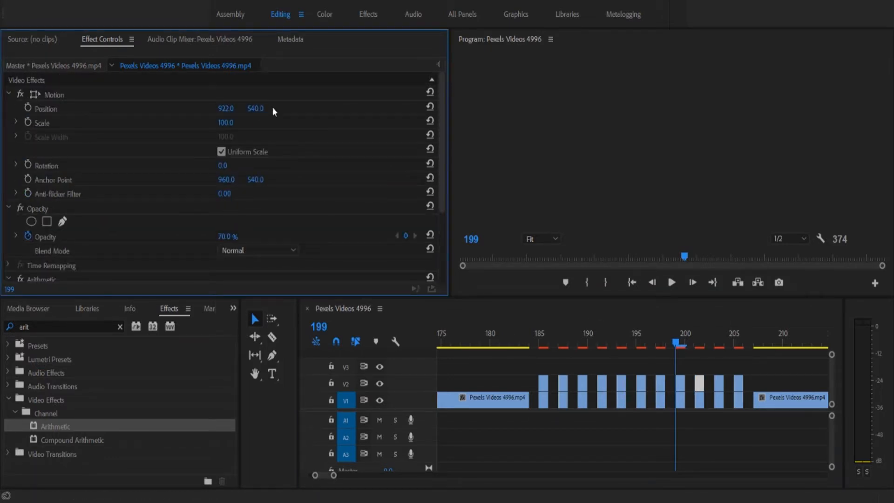
Step: Adjust the next V2 piece's position and set Arithmetic to Max with Green 255
scroll(237, 272, down, 4)
click(719, 386)
click(232, 235)
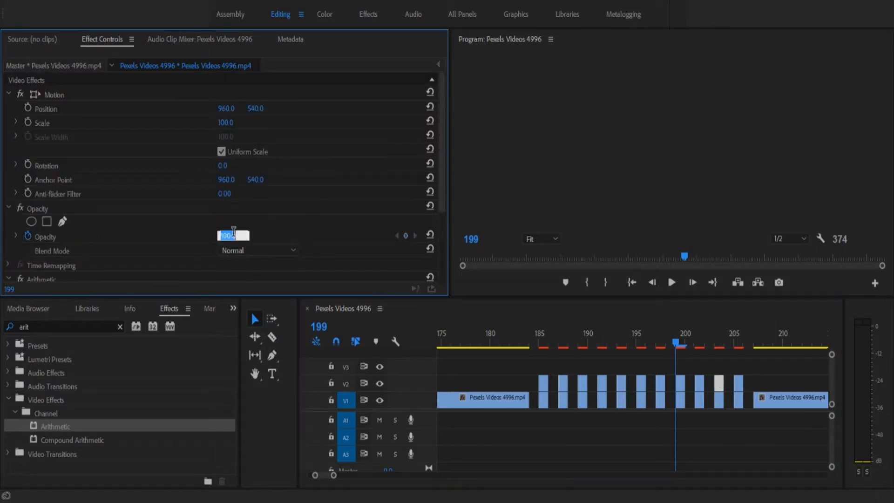
drag(224, 109, 260, 112)
scroll(266, 216, down, 4)
click(257, 202)
click(229, 307)
drag(222, 231, 316, 231)
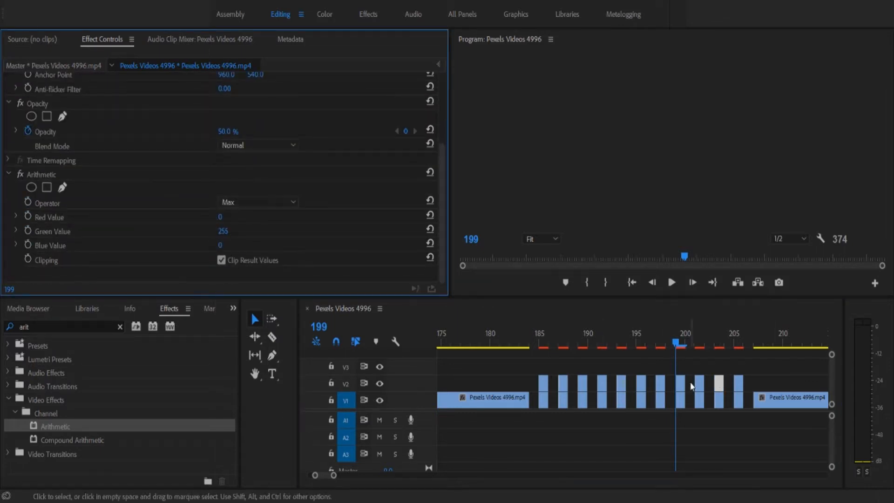
Step: Set the last V2 piece to 50% opacity and raise an Arithmetic colour value
click(739, 387)
click(224, 237)
text(50)
scroll(233, 240, down, 3)
click(243, 240)
drag(221, 254, 316, 255)
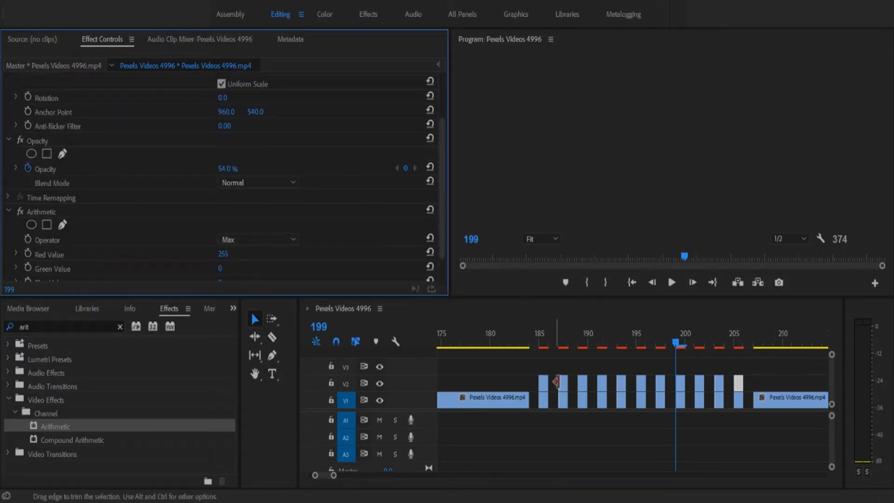
Step: Switch the Arithmetic operator to Max on the first two V2 glitch pieces
click(563, 383)
scroll(253, 223, down, 3)
click(252, 240)
click(251, 298)
click(582, 381)
scroll(252, 202, down, 4)
click(252, 203)
click(251, 299)
Step: Set Max as the Arithmetic operator on the remaining V2 pieces, replacing Xor
click(602, 384)
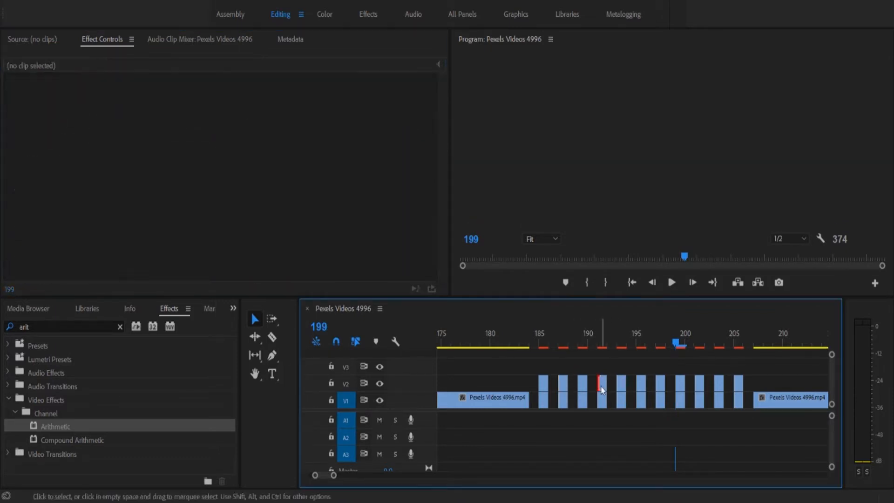
scroll(252, 203, down, 4)
click(252, 202)
click(251, 299)
click(621, 383)
scroll(262, 207, down, 4)
click(262, 203)
click(258, 299)
click(641, 383)
scroll(279, 219, down, 4)
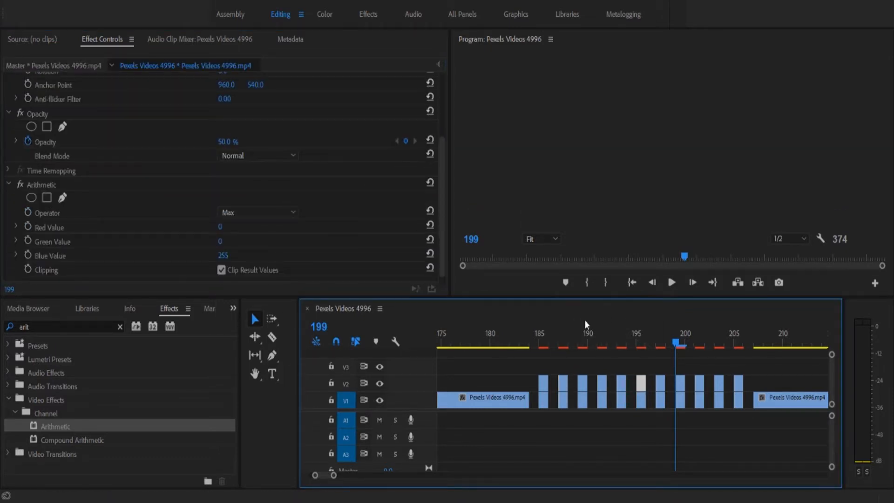
click(660, 384)
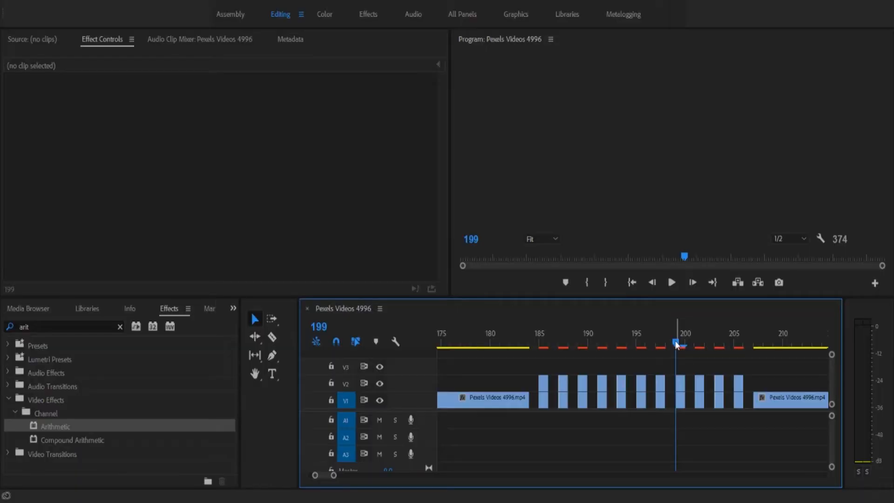
drag(678, 345, 473, 347)
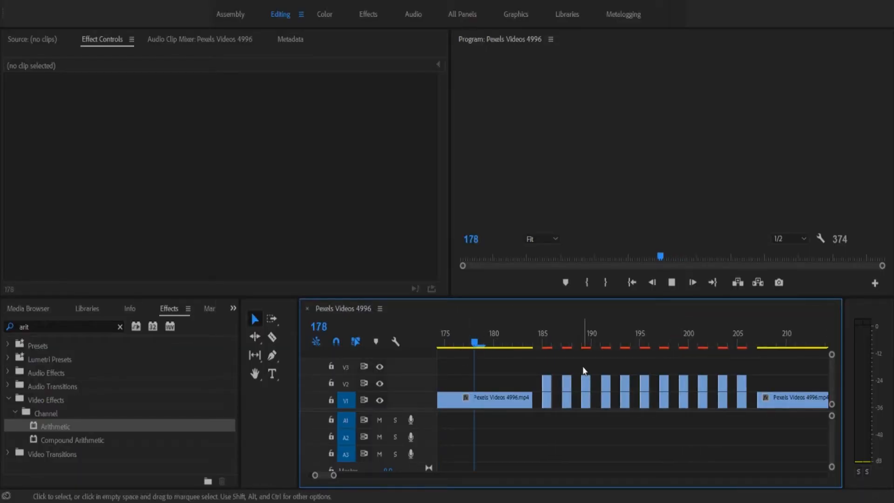
key(space)
key(space)
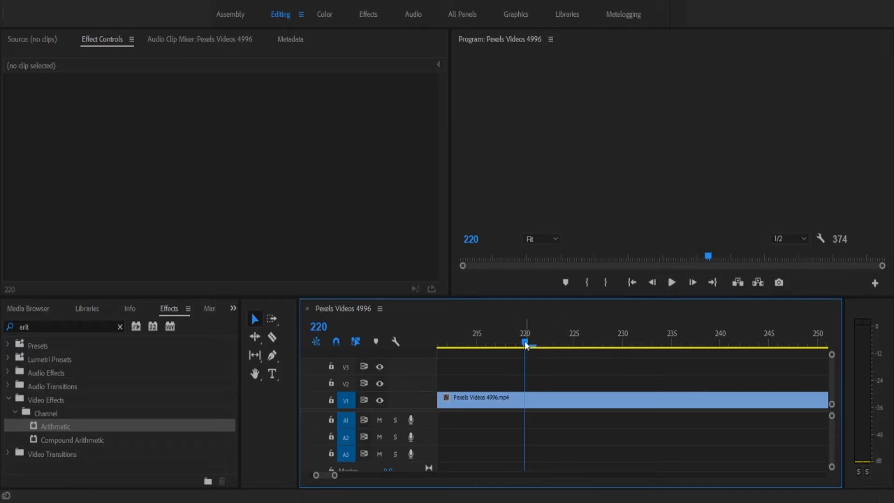
drag(525, 345, 393, 369)
key(Right)
key(Right)
key(Right)
key(Right)
key(Right)
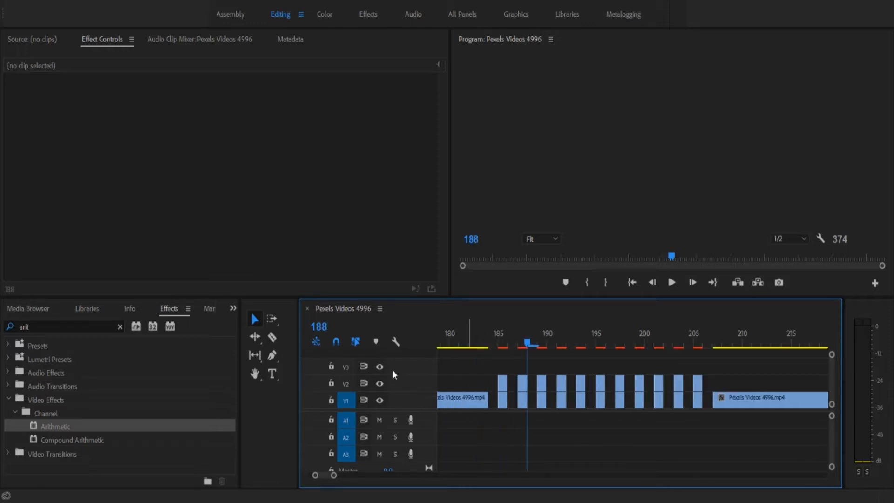
key(Right)
key(Right)
key(Right)
key(Right)
key(Right)
key(Right)
key(Right)
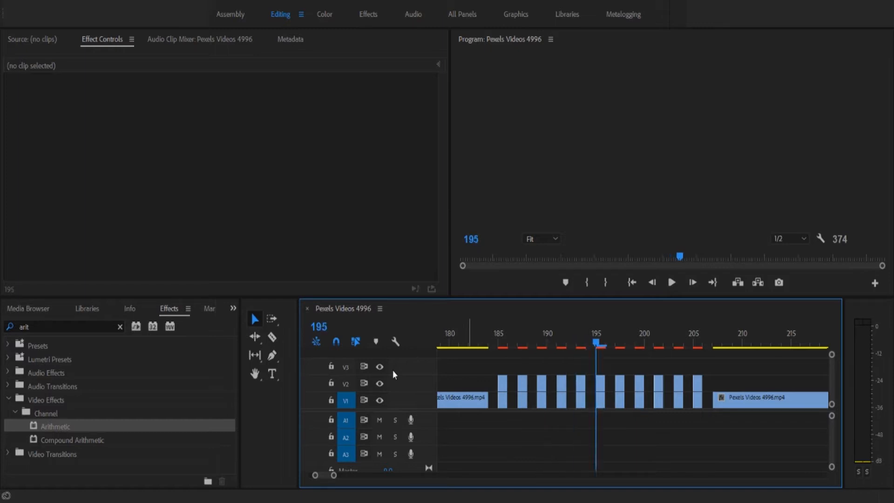
key(Right)
key(Right)
key(Right)
key(Right)
key(Right)
key(Right)
key(Right)
key(Right)
key(Right)
key(Right)
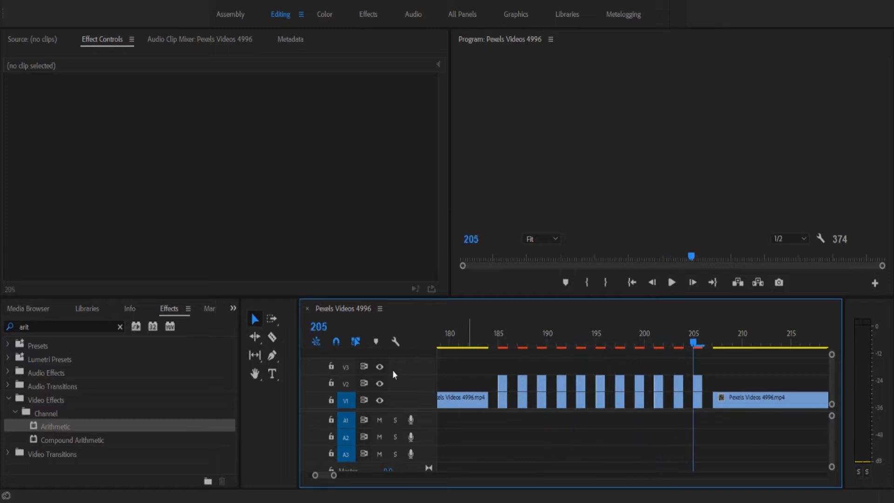
key(Right)
key(Right)
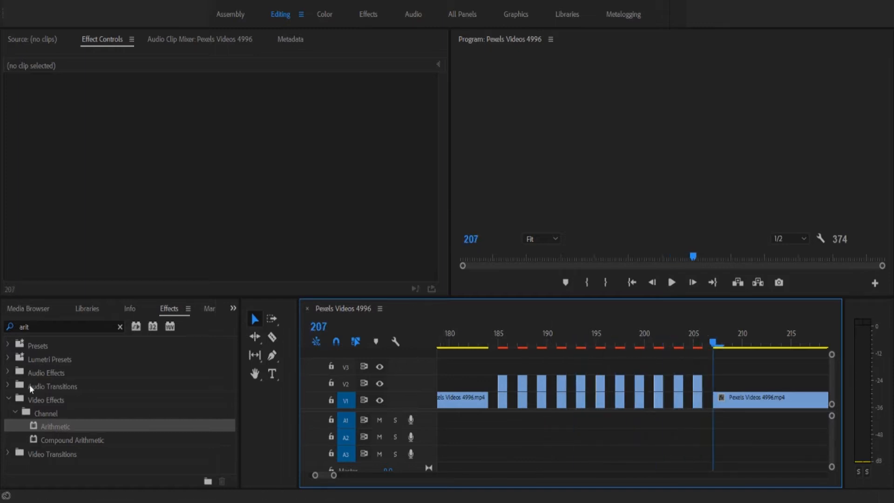
Step: Find and select Free Glitch sound effects.mp3 among the project's imported media
click(39, 309)
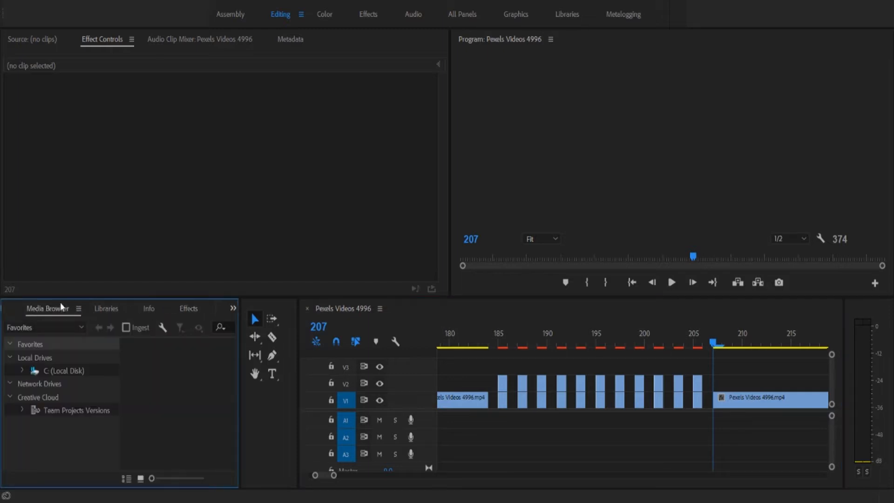
click(111, 310)
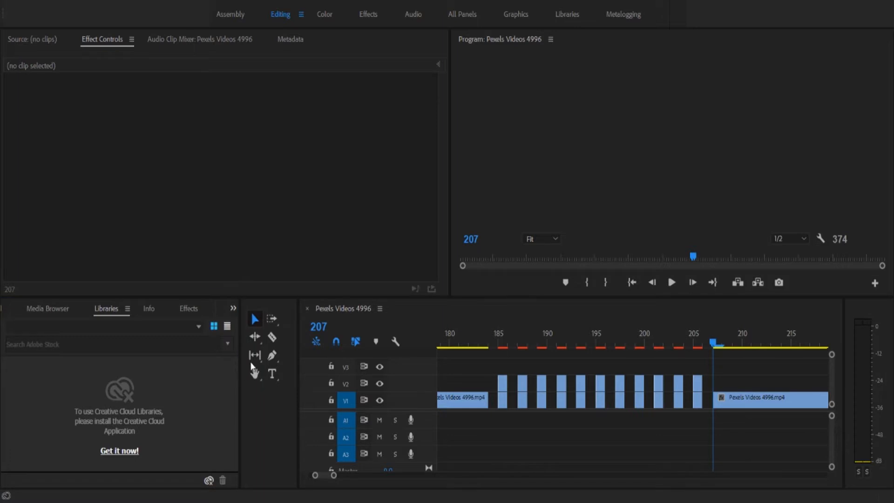
click(2, 308)
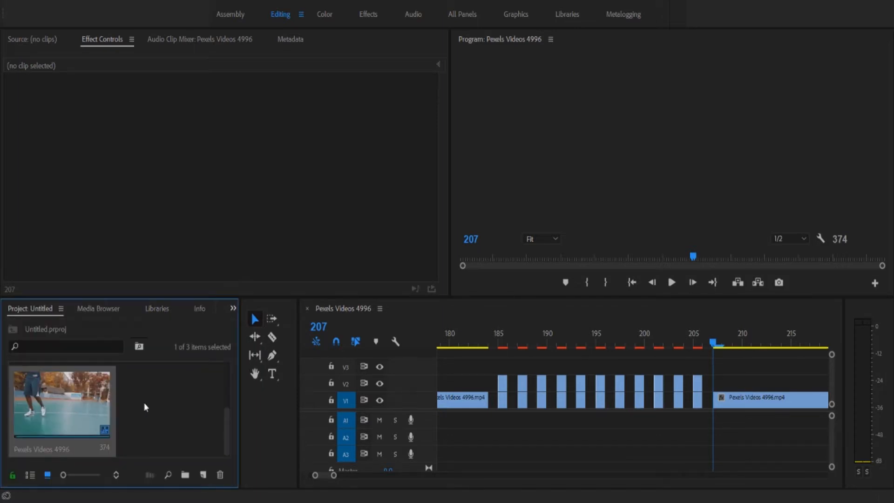
scroll(157, 401, up, 2)
scroll(157, 405, down, 2)
scroll(192, 431, up, 2)
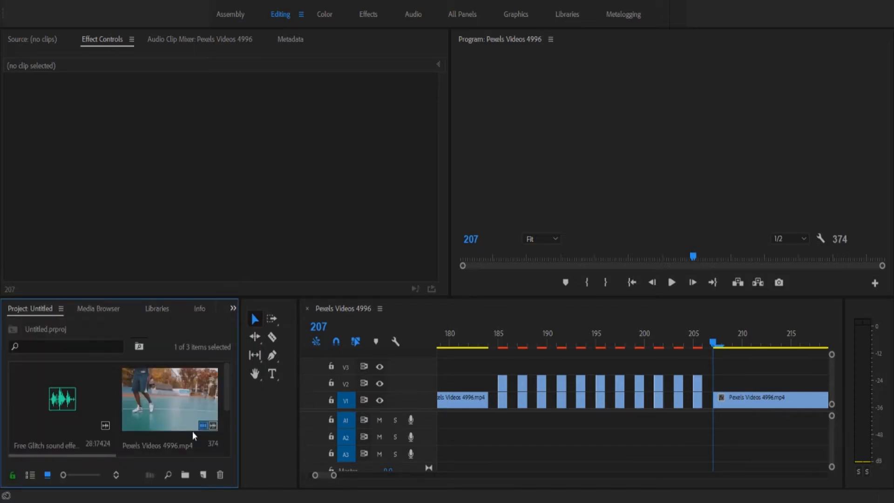
click(83, 407)
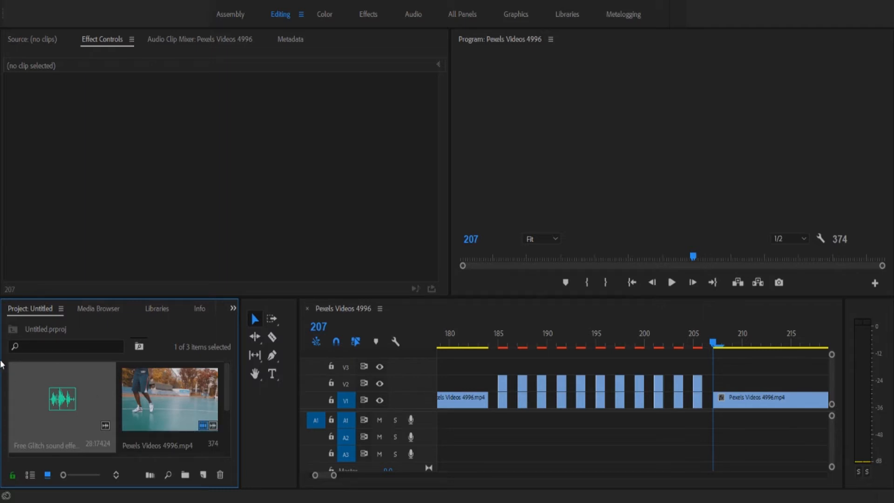
Step: Place the glitch sound on A1 under the strobe section, expand A1, and select the right split part
drag(378, 406, 457, 425)
drag(334, 476, 371, 476)
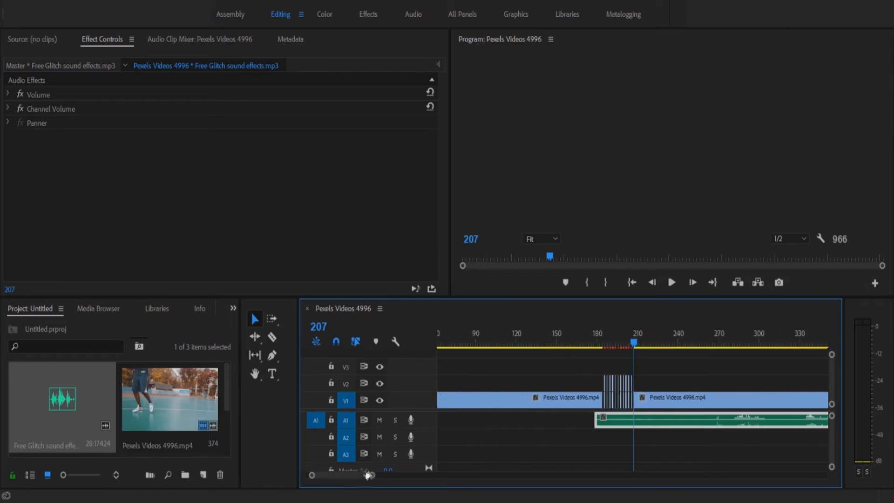
drag(598, 421, 622, 422)
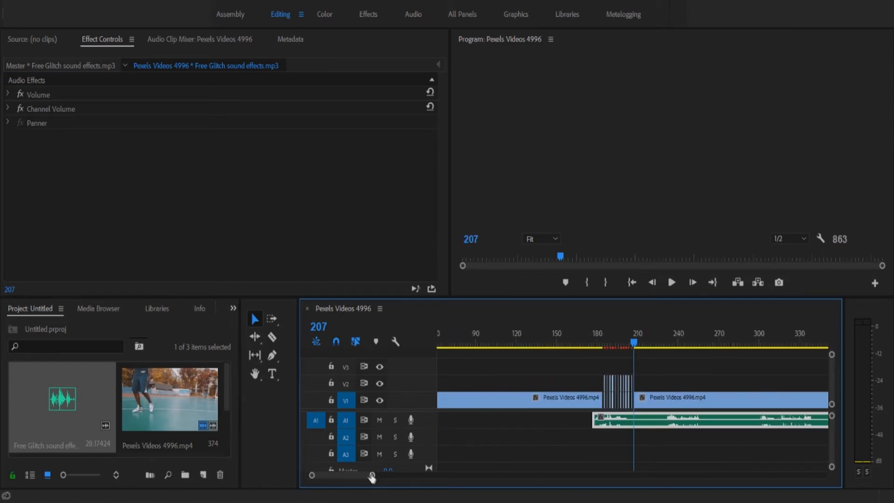
drag(371, 476, 338, 476)
double_click(405, 422)
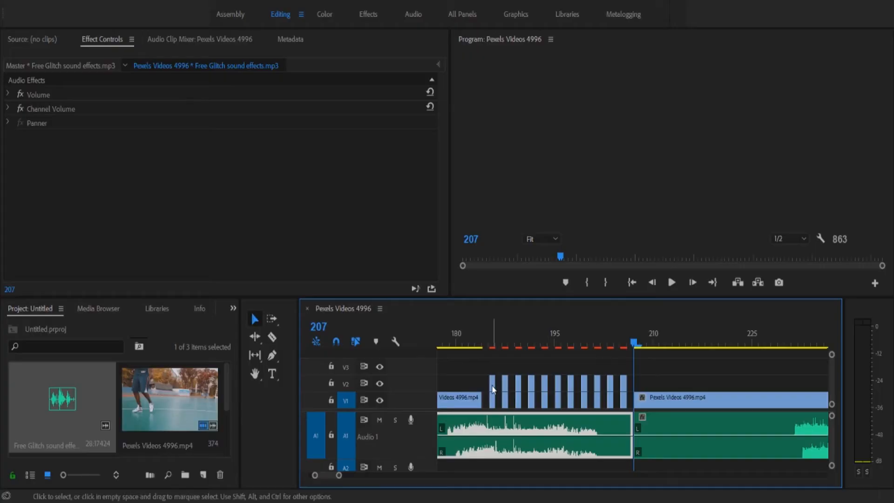
click(703, 434)
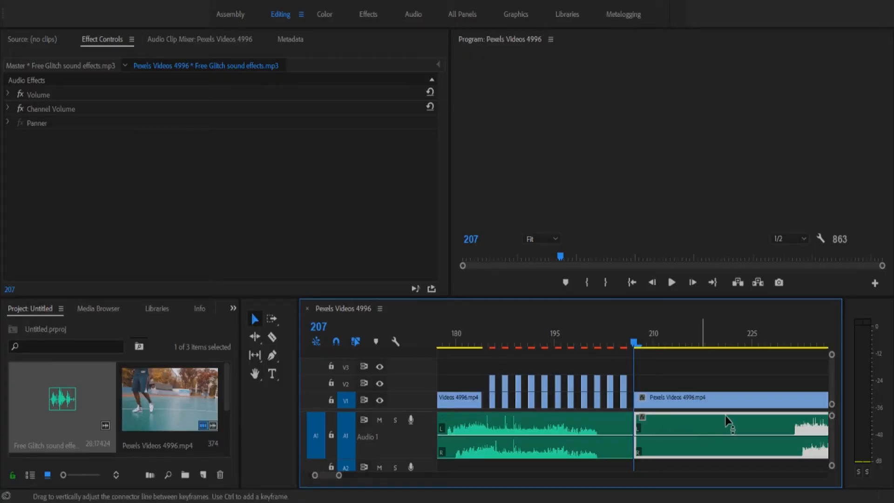
Step: Delete the right-hand audio piece and trim the start of the remaining sound clip
key(Delete)
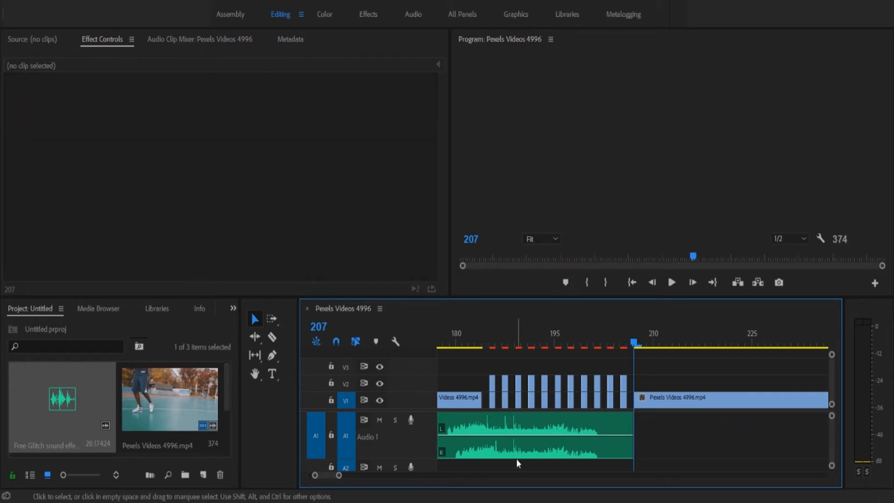
drag(547, 426, 684, 431)
drag(588, 431, 552, 427)
drag(624, 427, 636, 429)
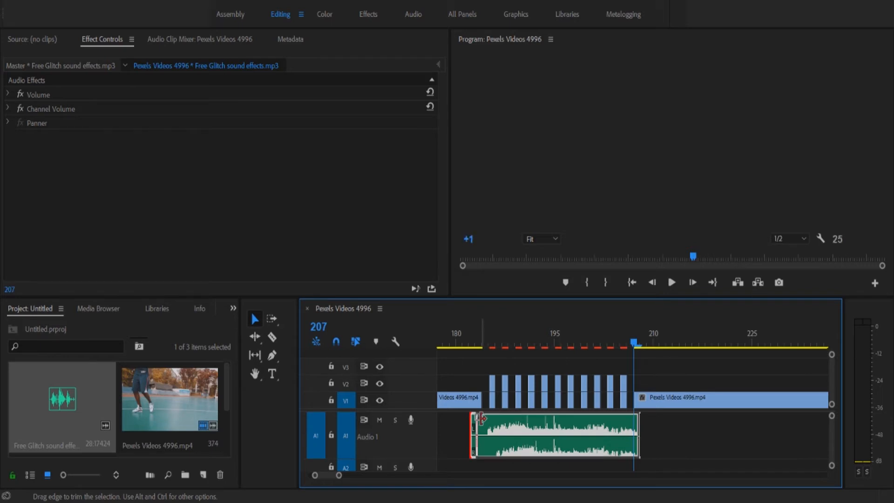
drag(479, 420, 486, 421)
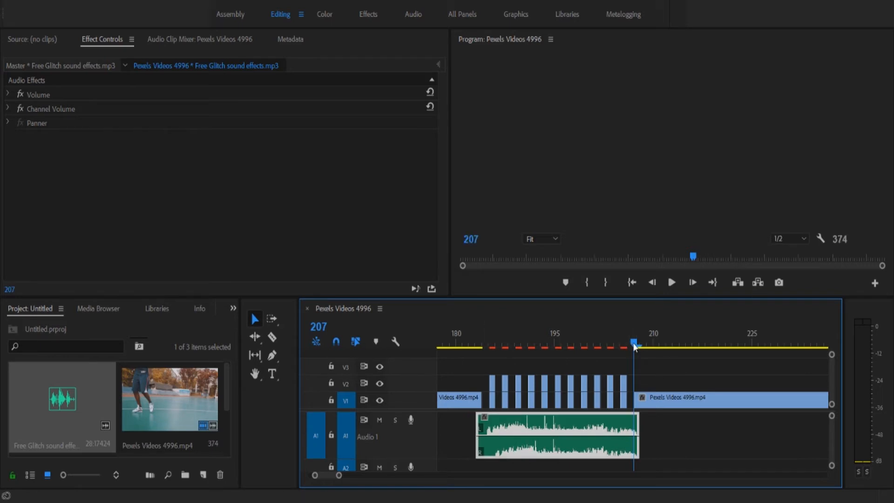
Step: Play back the strobe section and line the sound clip up under the V2 pieces
drag(512, 368, 474, 375)
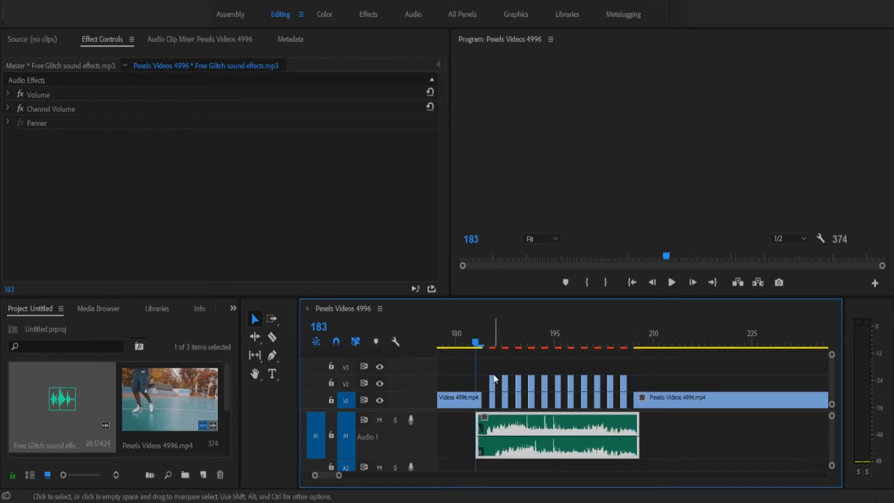
key(space)
key(space)
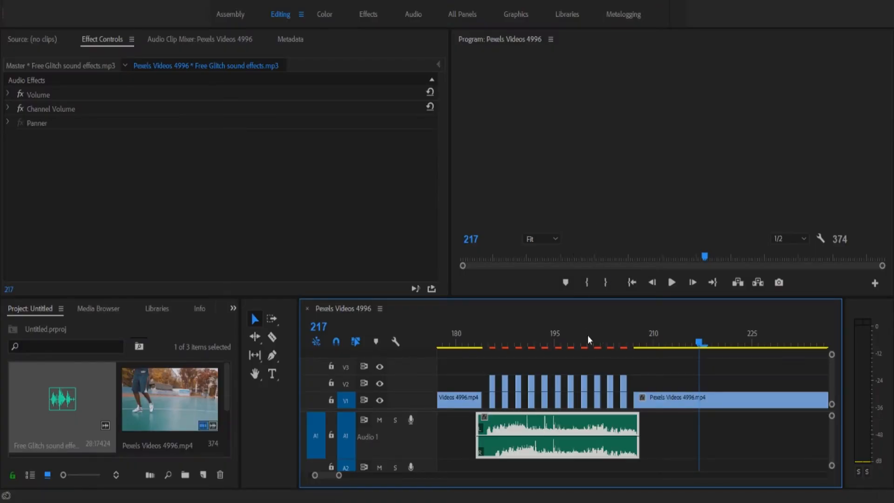
key(ctrl+m)
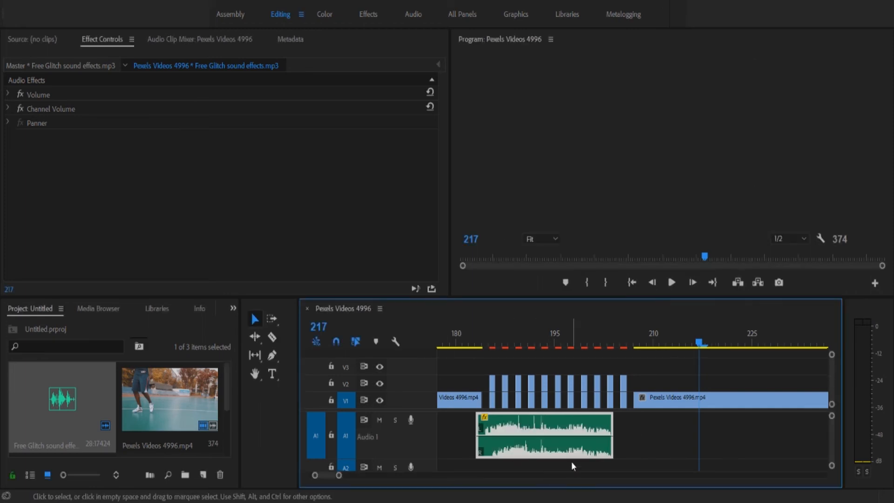
drag(550, 424, 570, 423)
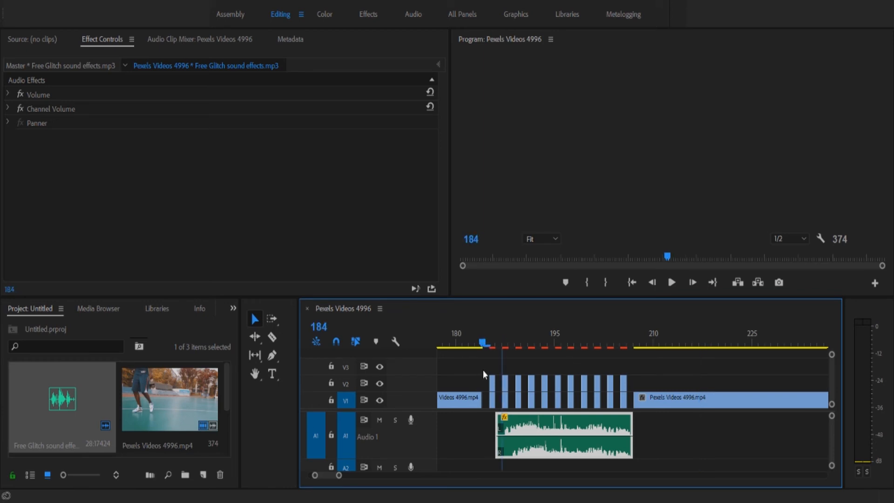
key(space)
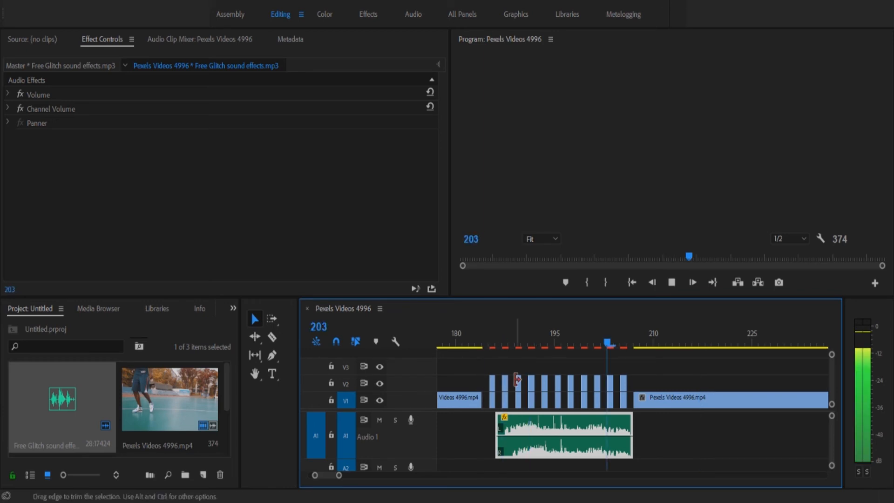